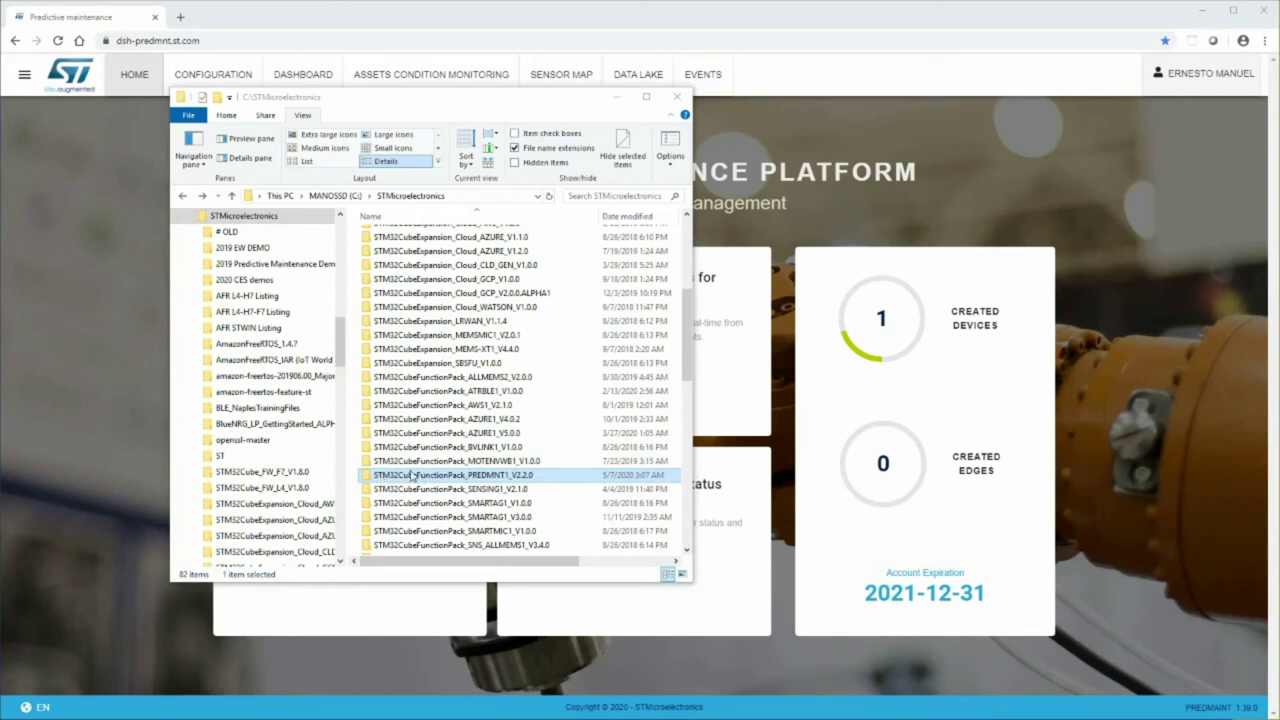
- Browse PREDMNT1_V2.2.0 down to the STM32L4R9ZI-STWIN Predictive_Maintenance_WIFI AWS Binary folder
double_click(437, 477)
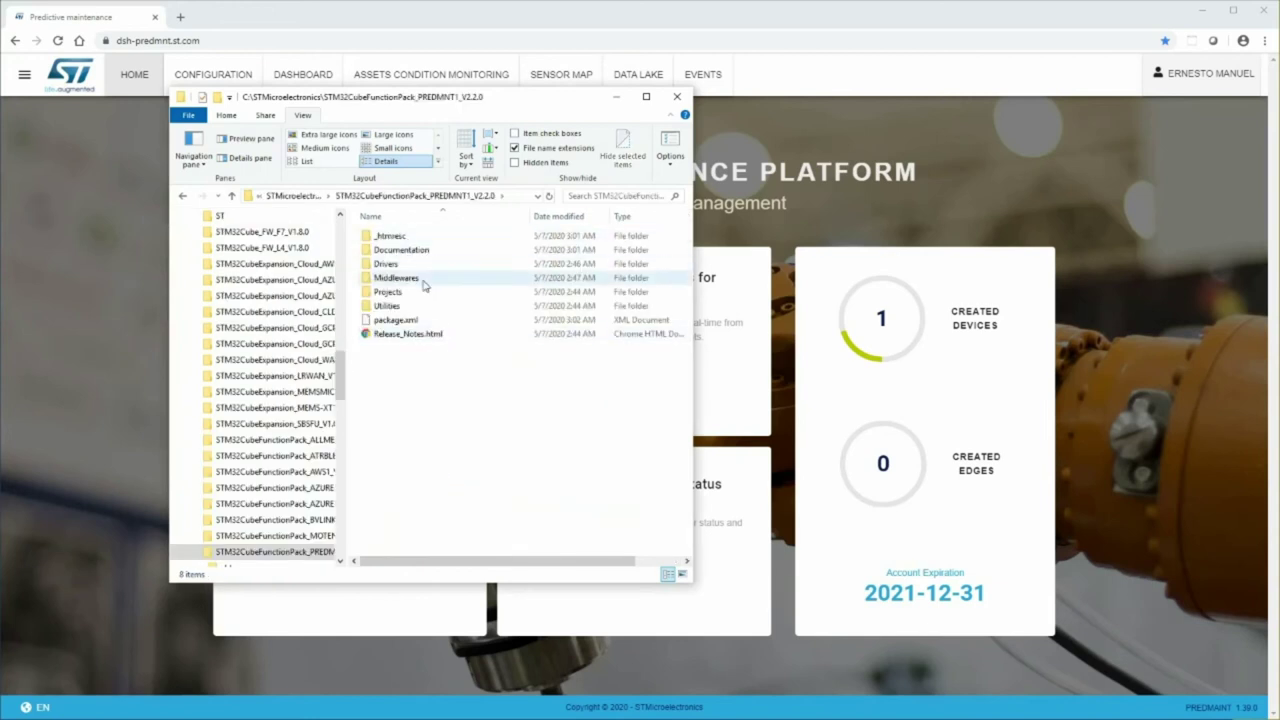
double_click(405, 291)
double_click(405, 279)
double_click(402, 240)
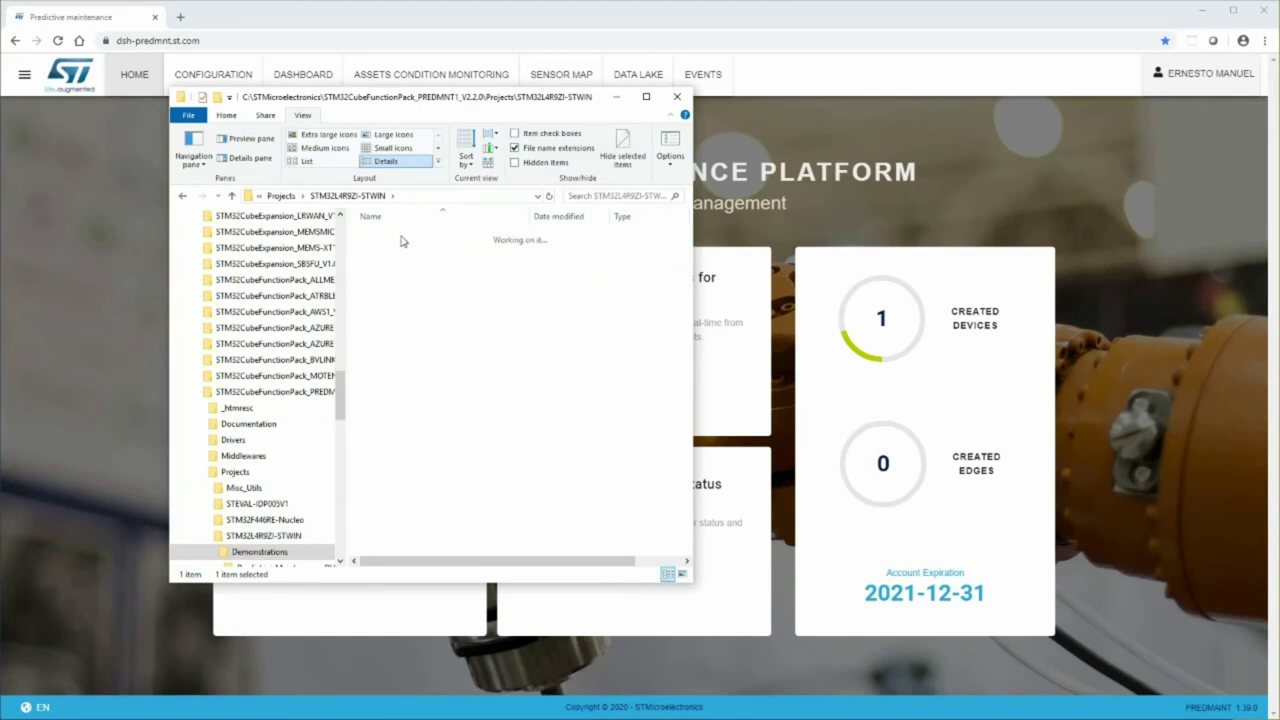
double_click(397, 251)
double_click(381, 237)
double_click(388, 238)
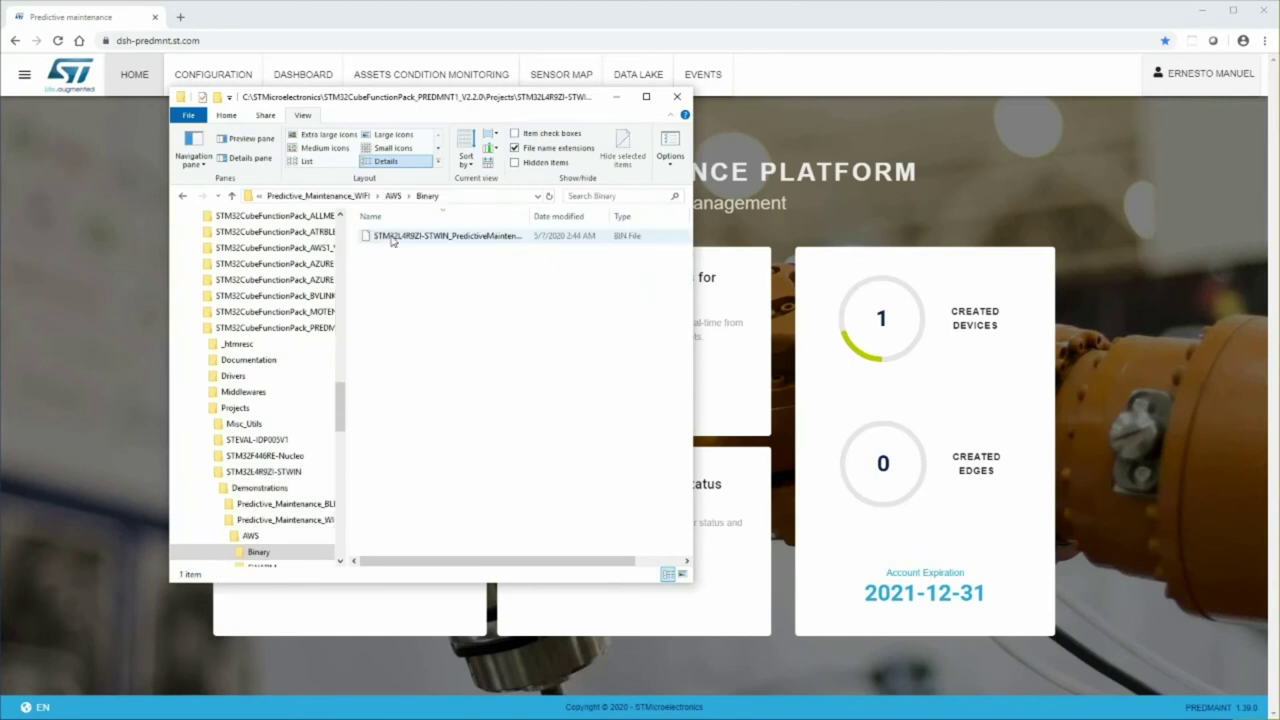
- Copy the BIN firmware onto the STLINK_V3M (E:) drive and close Explorer
left_click_drag(342, 404, 324, 540)
left_click_drag(406, 238, 245, 527)
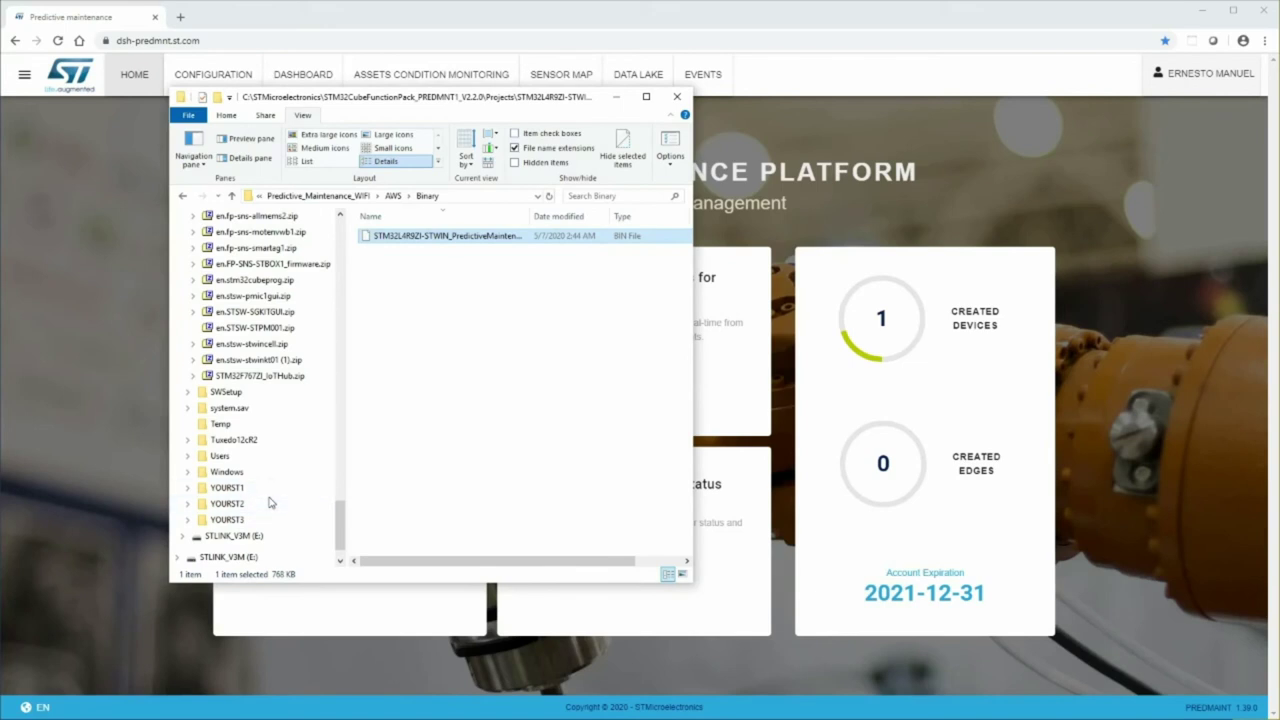
left_click(679, 99)
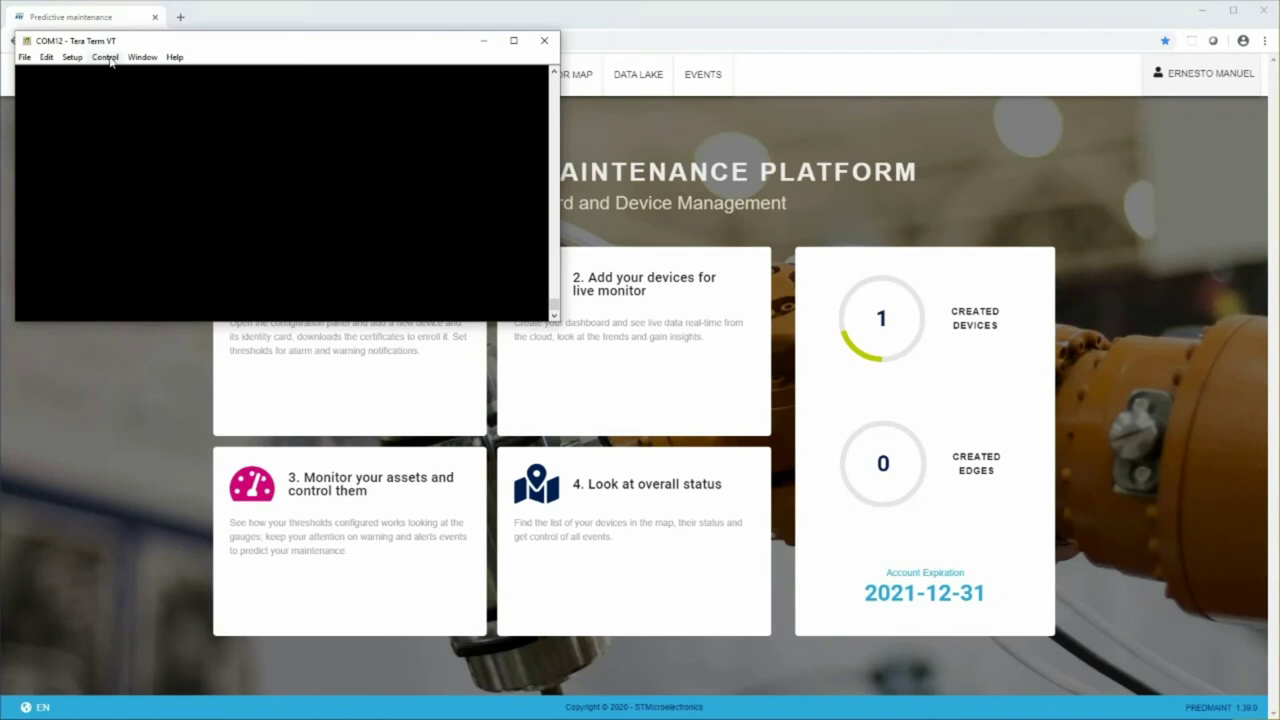
- Select COM12 as Tera Term's serial port and apply the setting
left_click(72, 57)
left_click(85, 131)
left_click(280, 109)
left_click(283, 134)
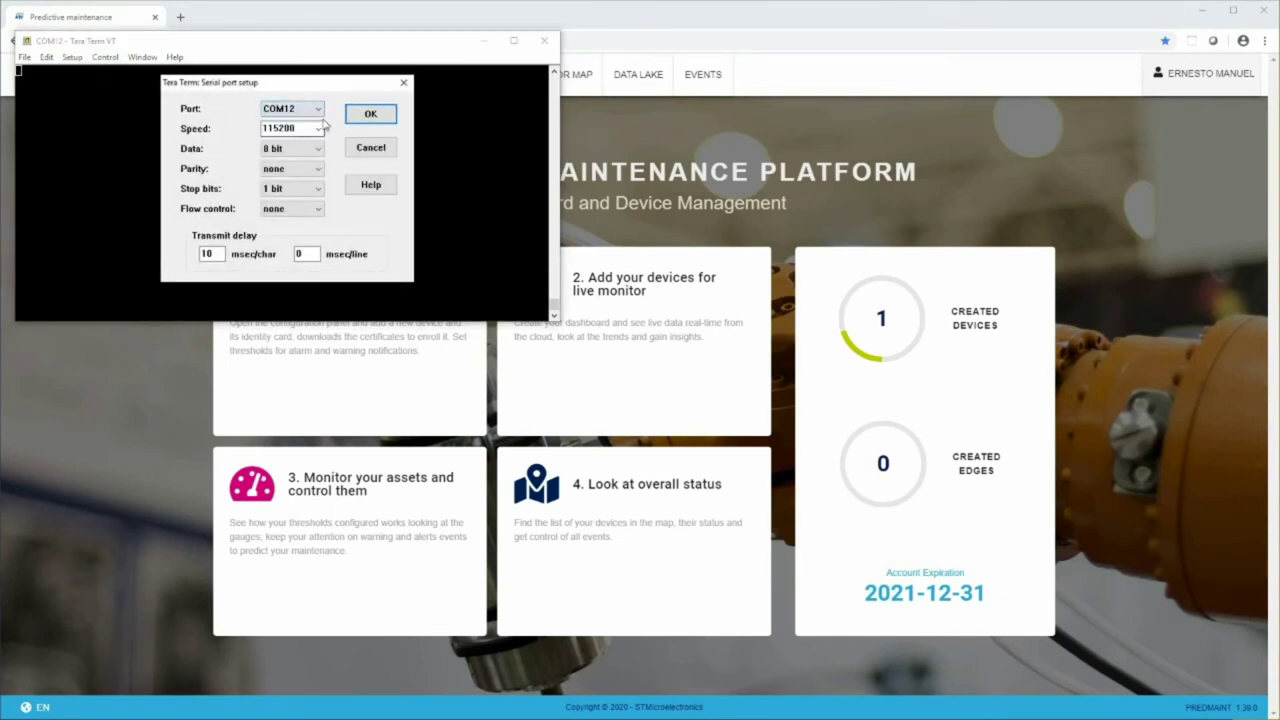
left_click(362, 113)
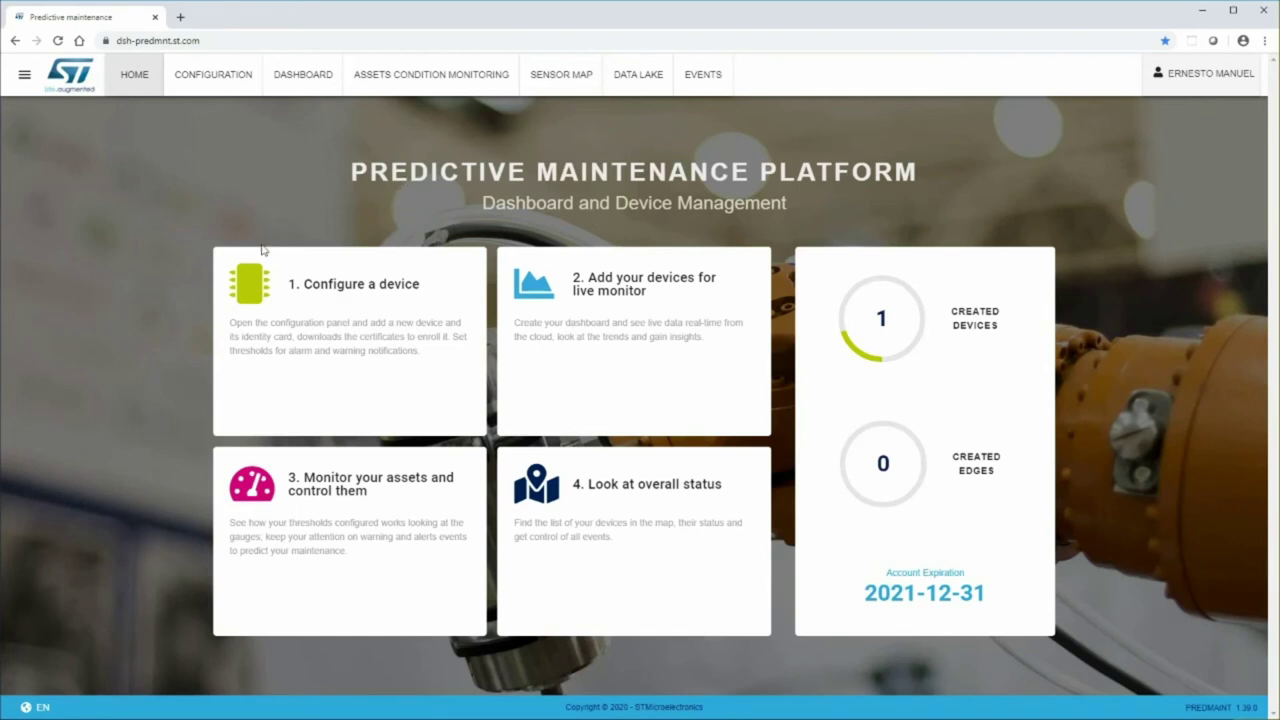
- Start a new device entry with device ID STWIN_052720 and asset STEVAL-STWINKT1
left_click(291, 305)
left_click(275, 326)
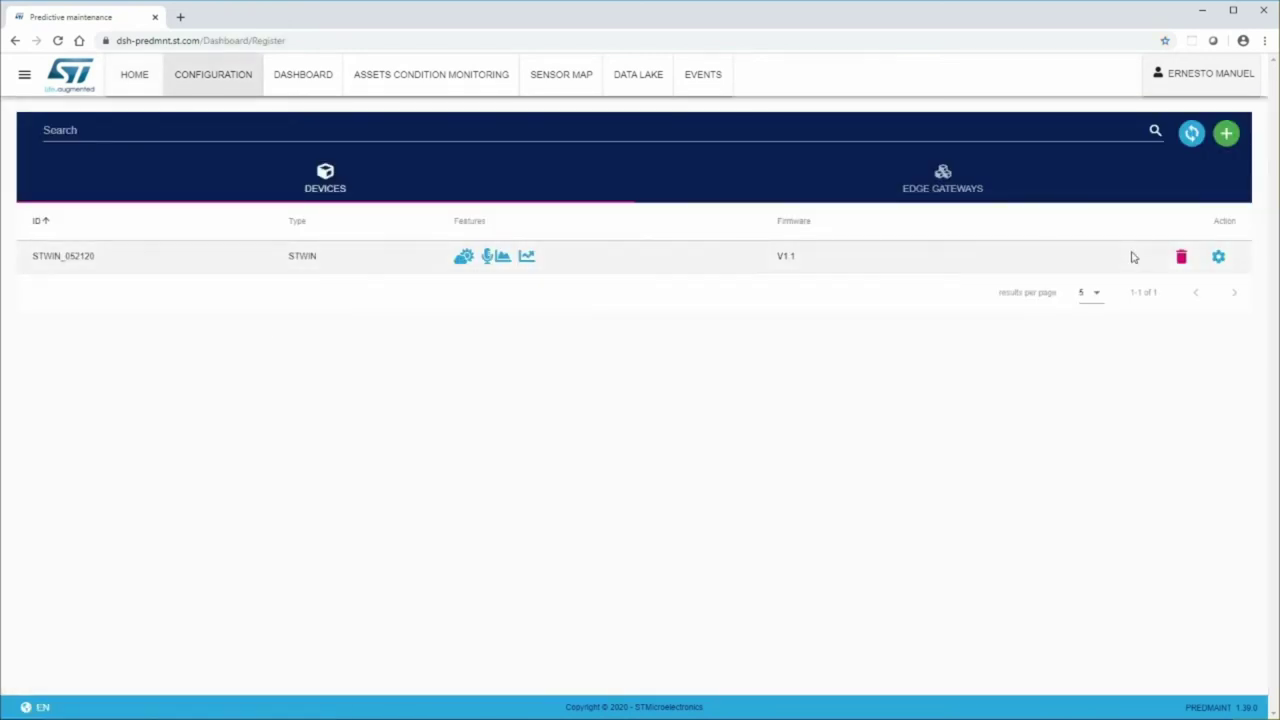
left_click(1226, 133)
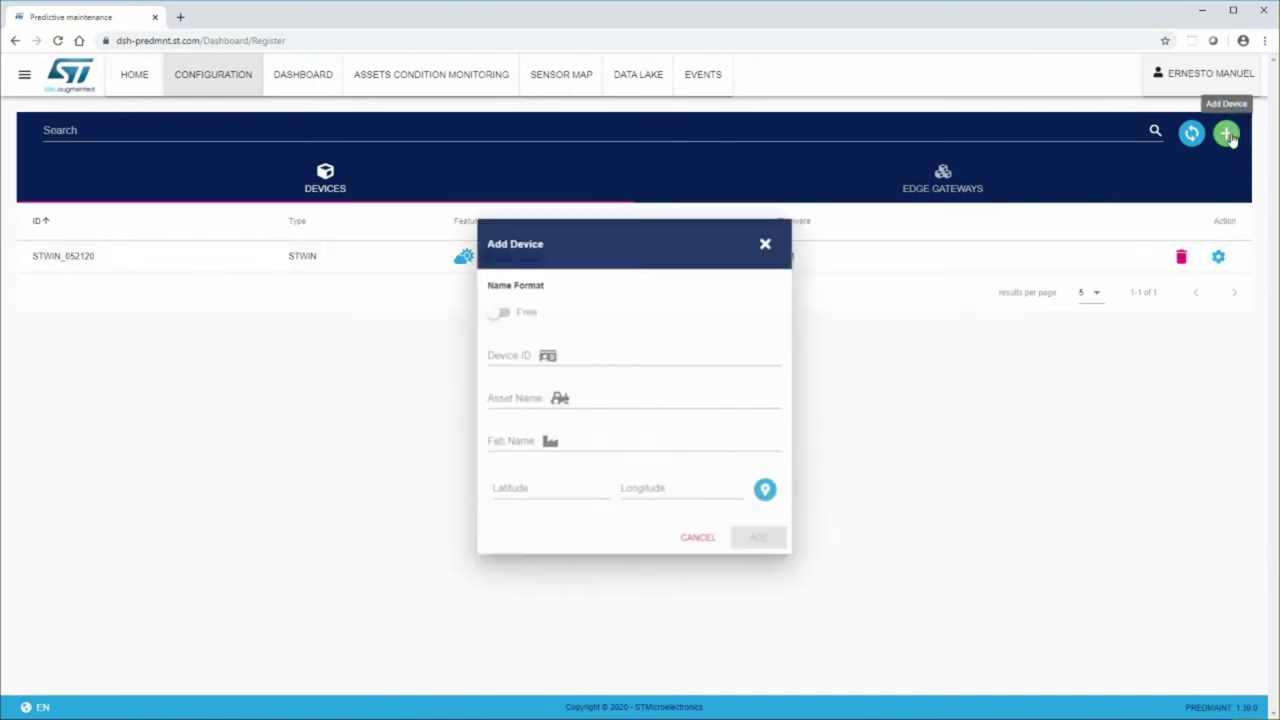
left_click(525, 353)
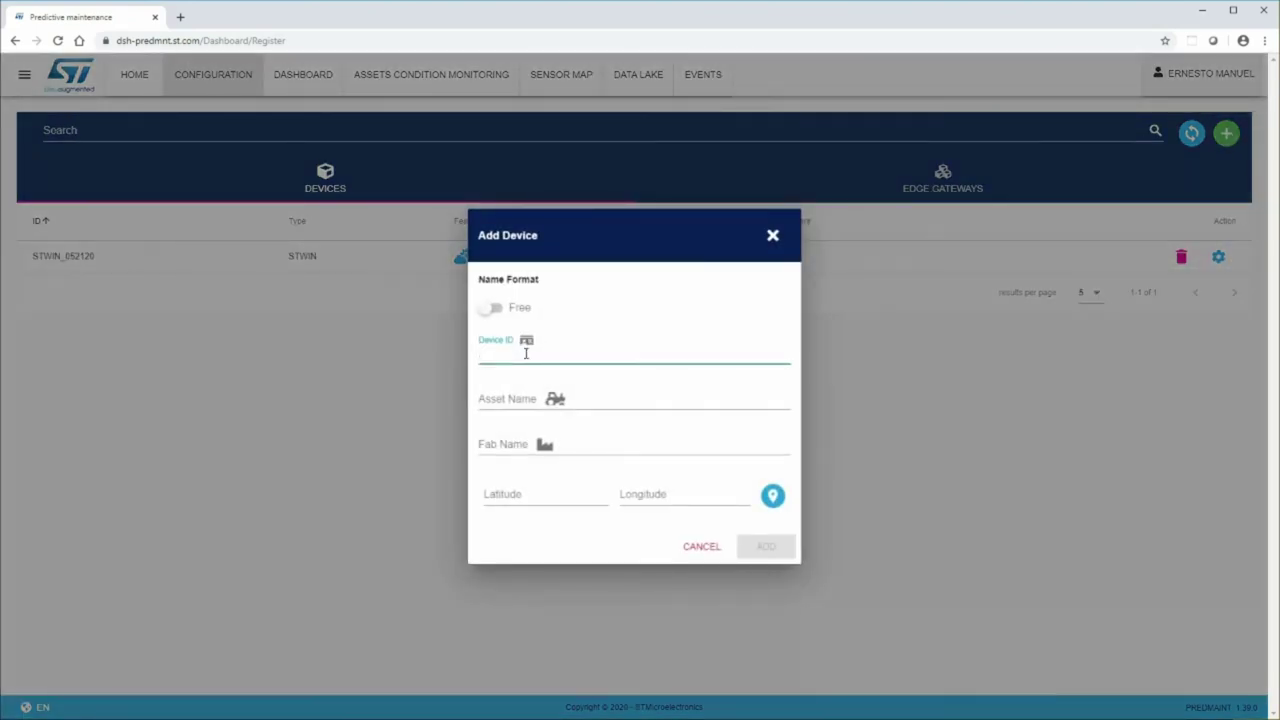
type("STWIN")
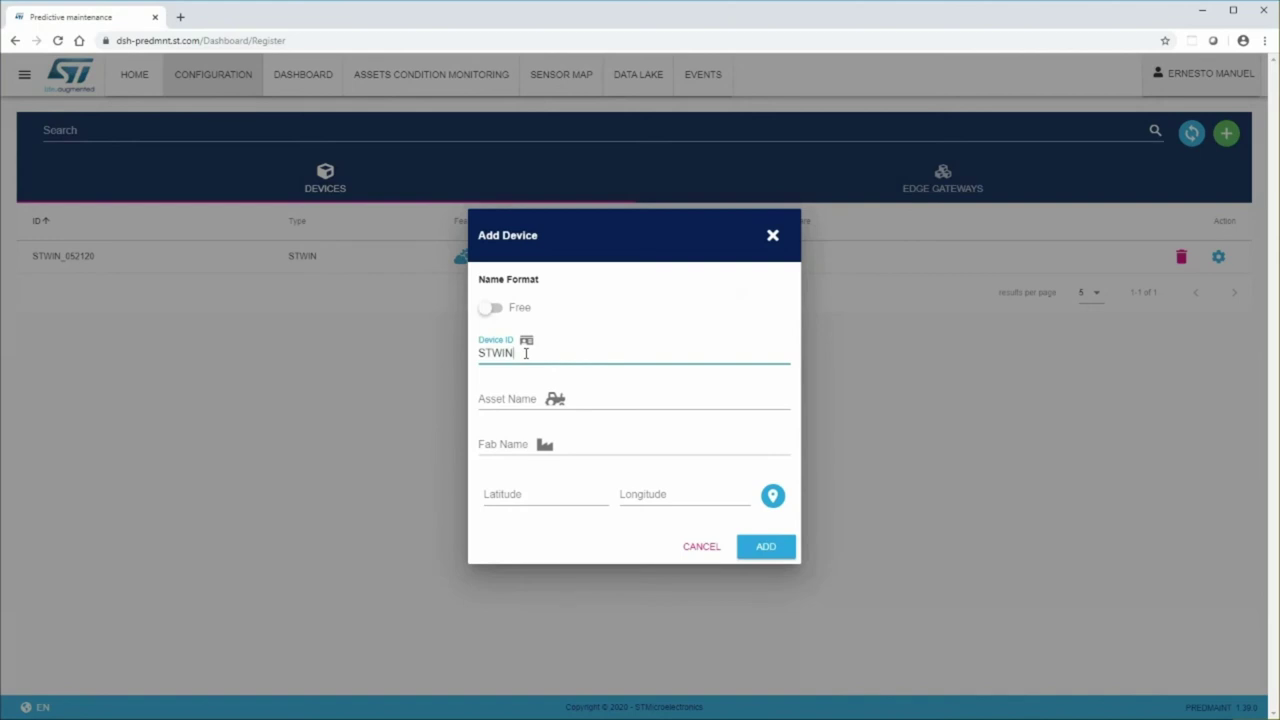
type("_")
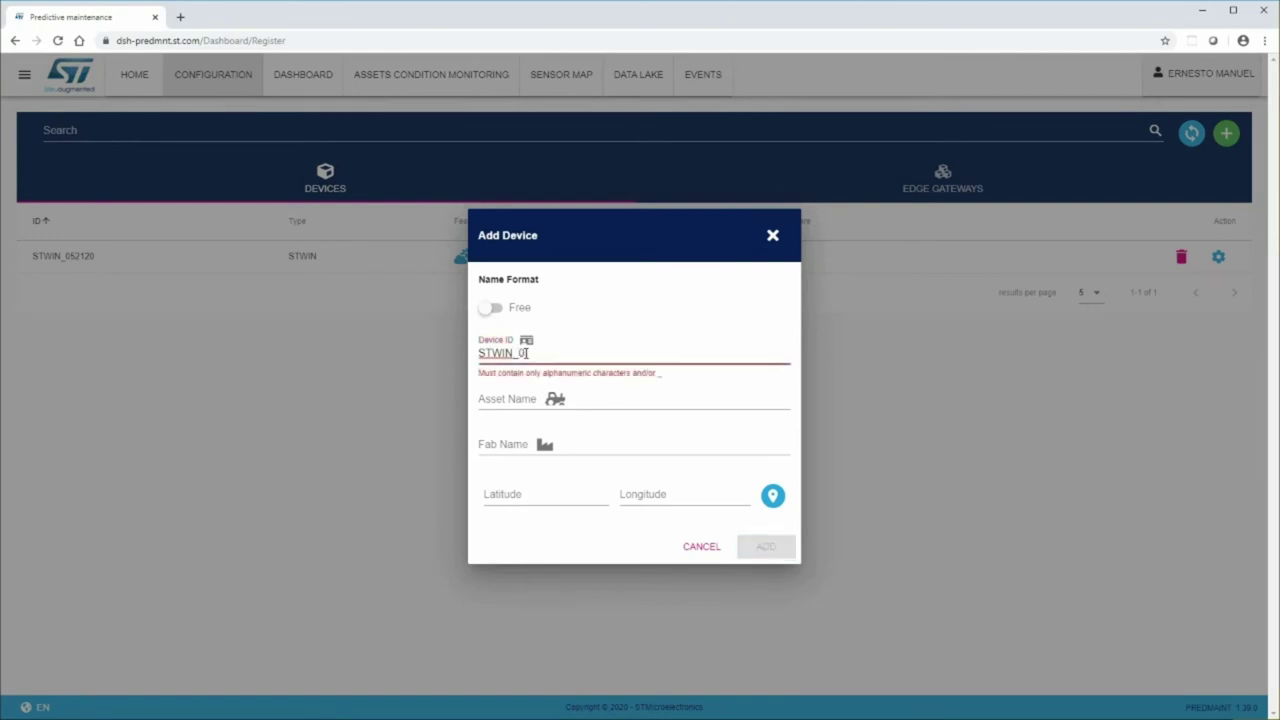
type("052720")
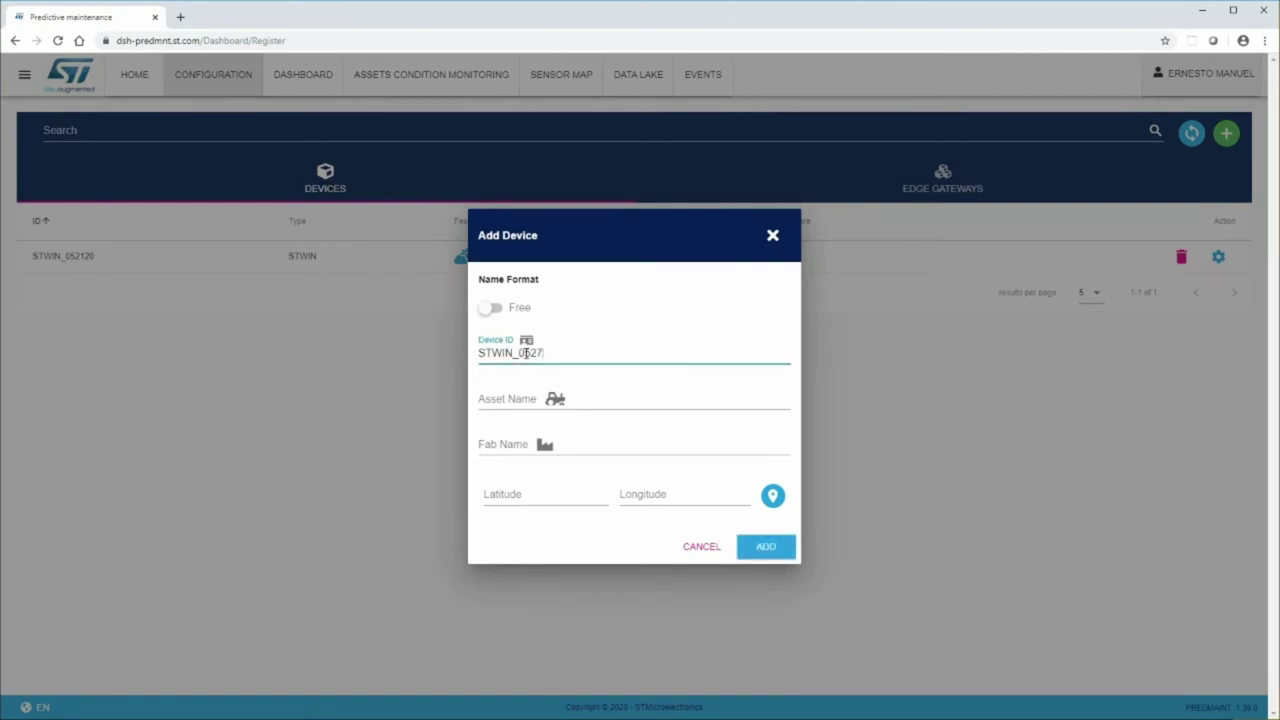
key("Tab")
type("STEVAL-STWINKT1")
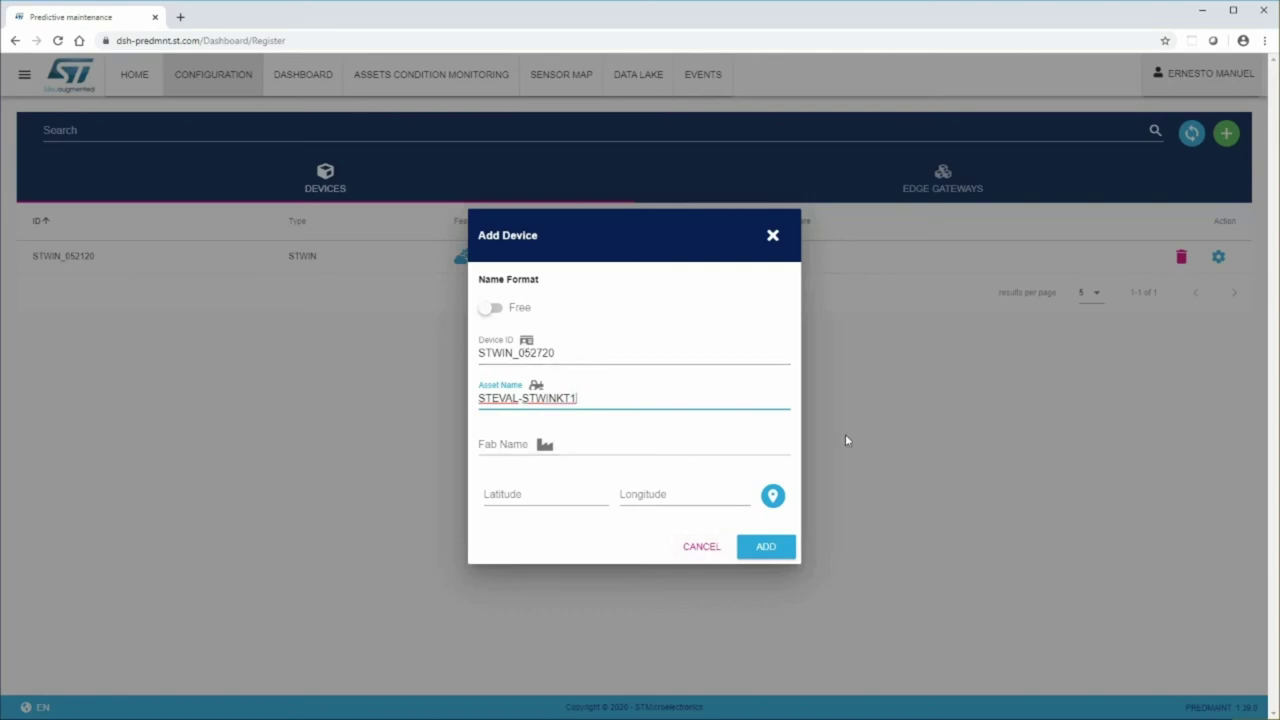
key("Tab")
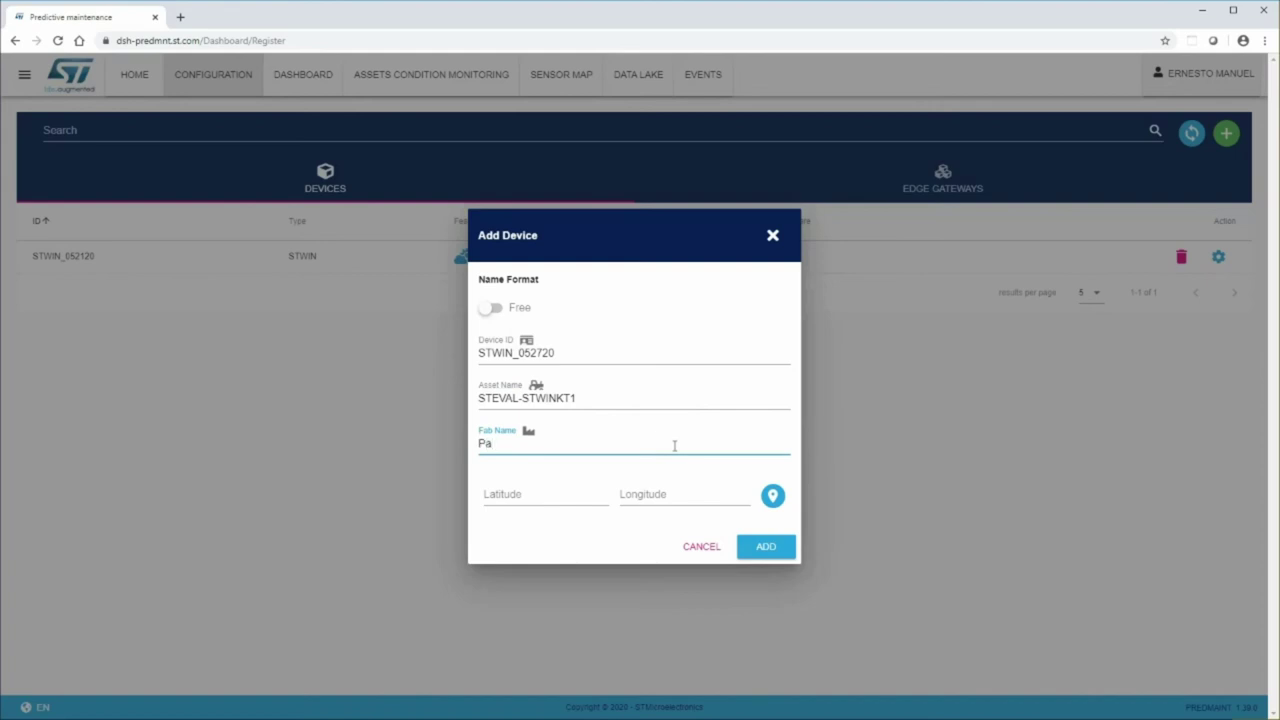
- Enter fab name Portland, latitude 45.5051, longitude -122.7650, and add the device
type("Portland")
left_click(505, 500)
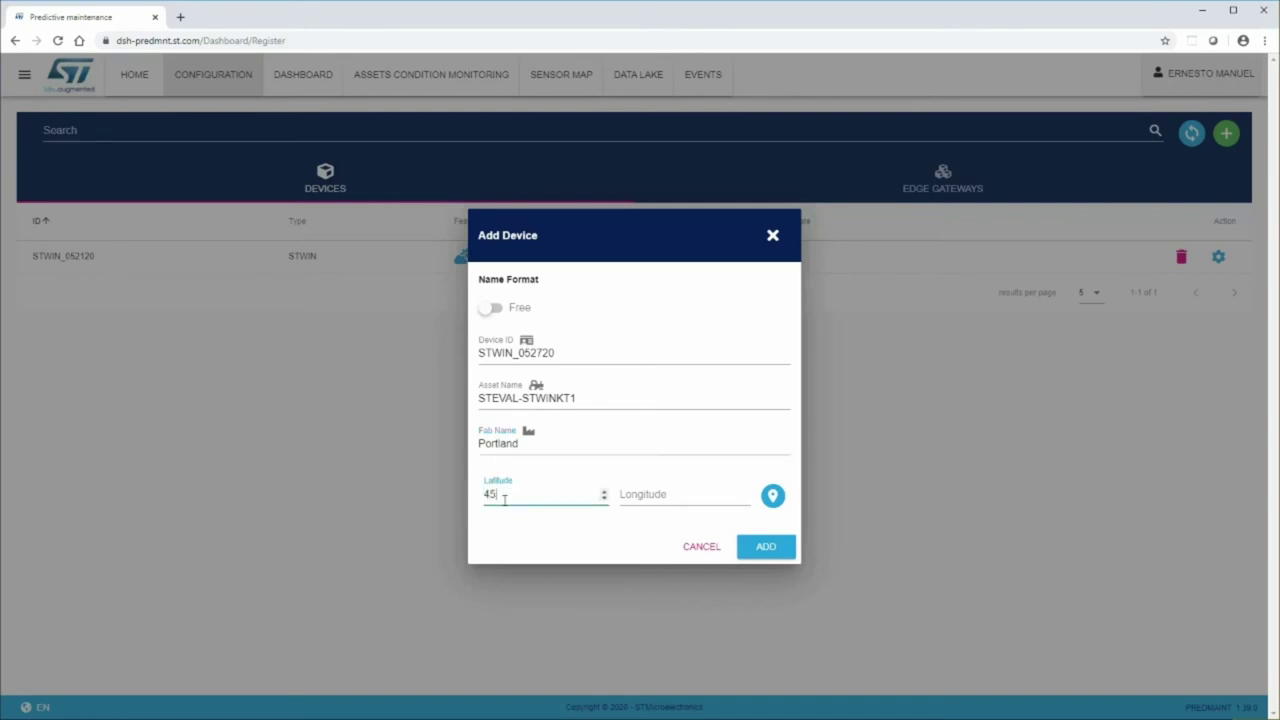
type("45.5051")
key("Tab")
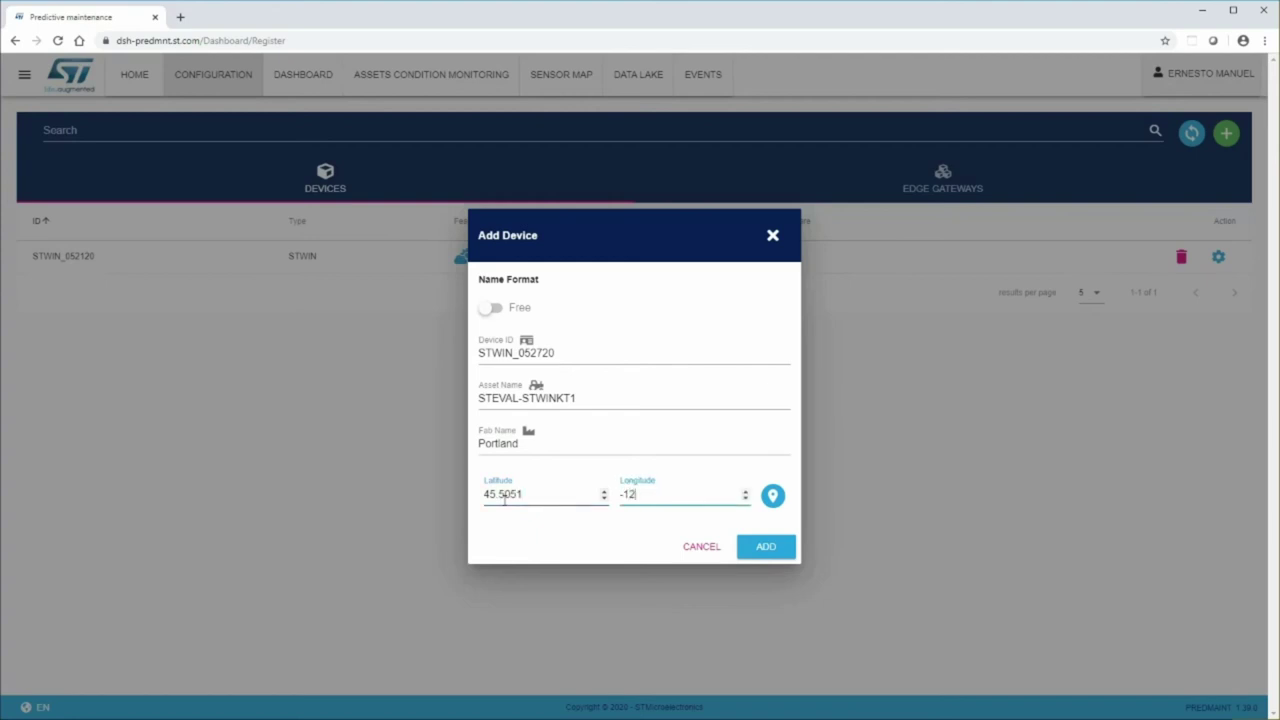
type("-122.7650")
left_click(755, 552)
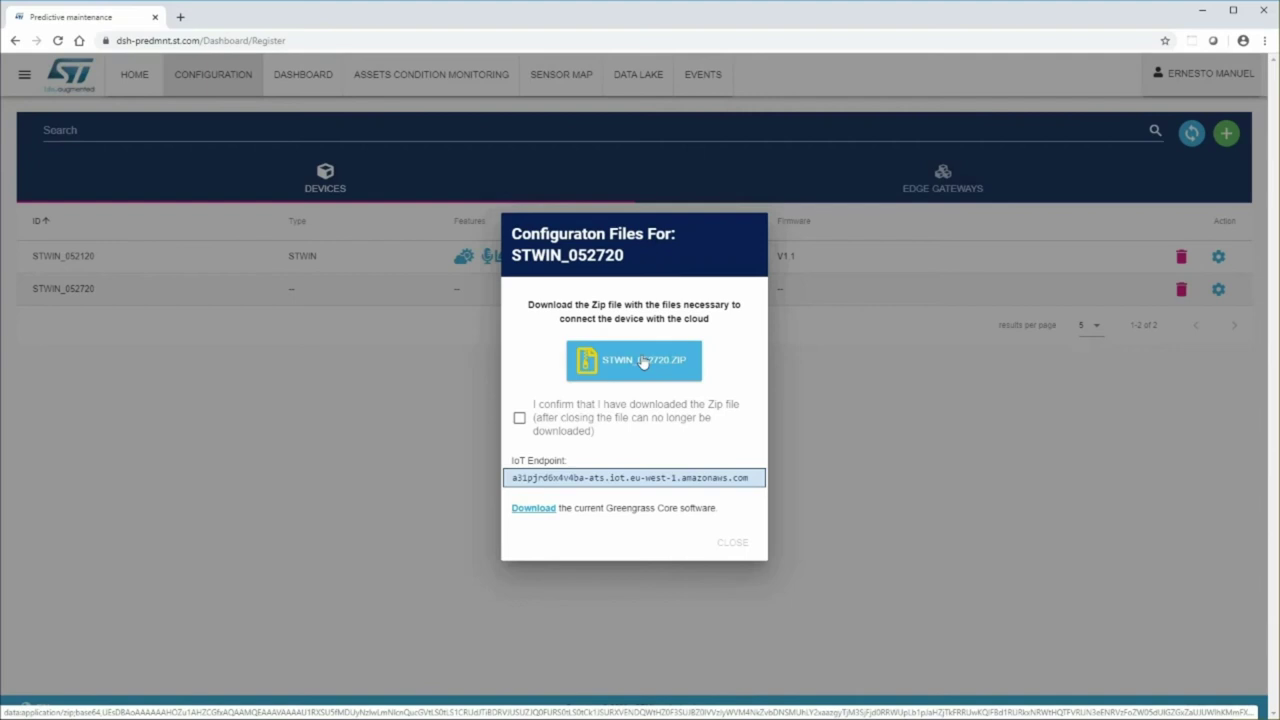
- Download STWIN_052720.ZIP, confirm it, copy the IoT Endpoint address, and close the dialog
left_click(643, 362)
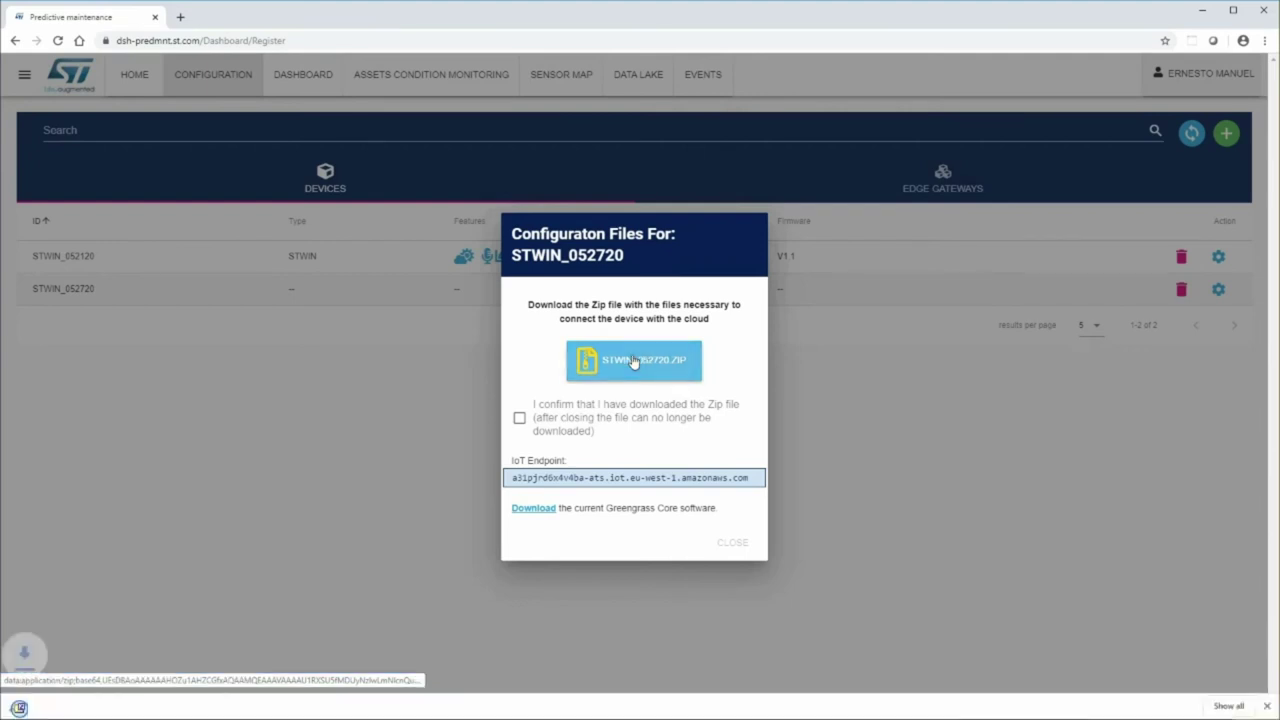
left_click(519, 401)
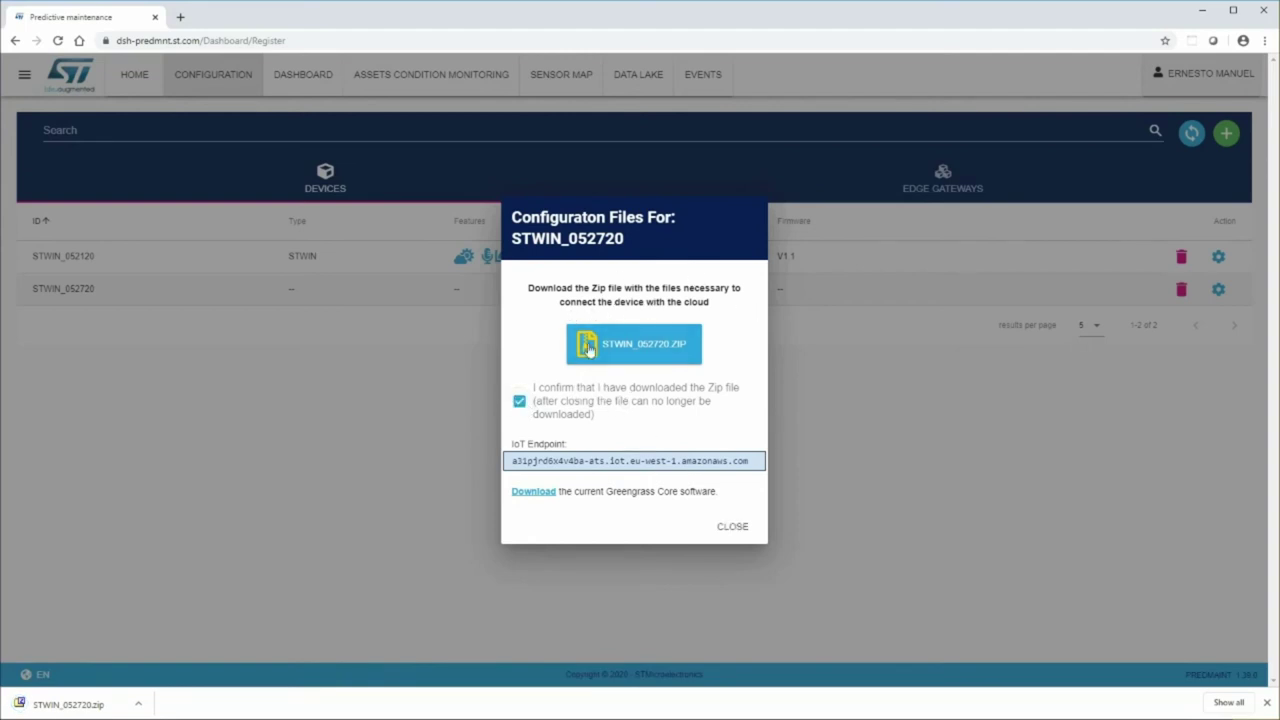
double_click(529, 461)
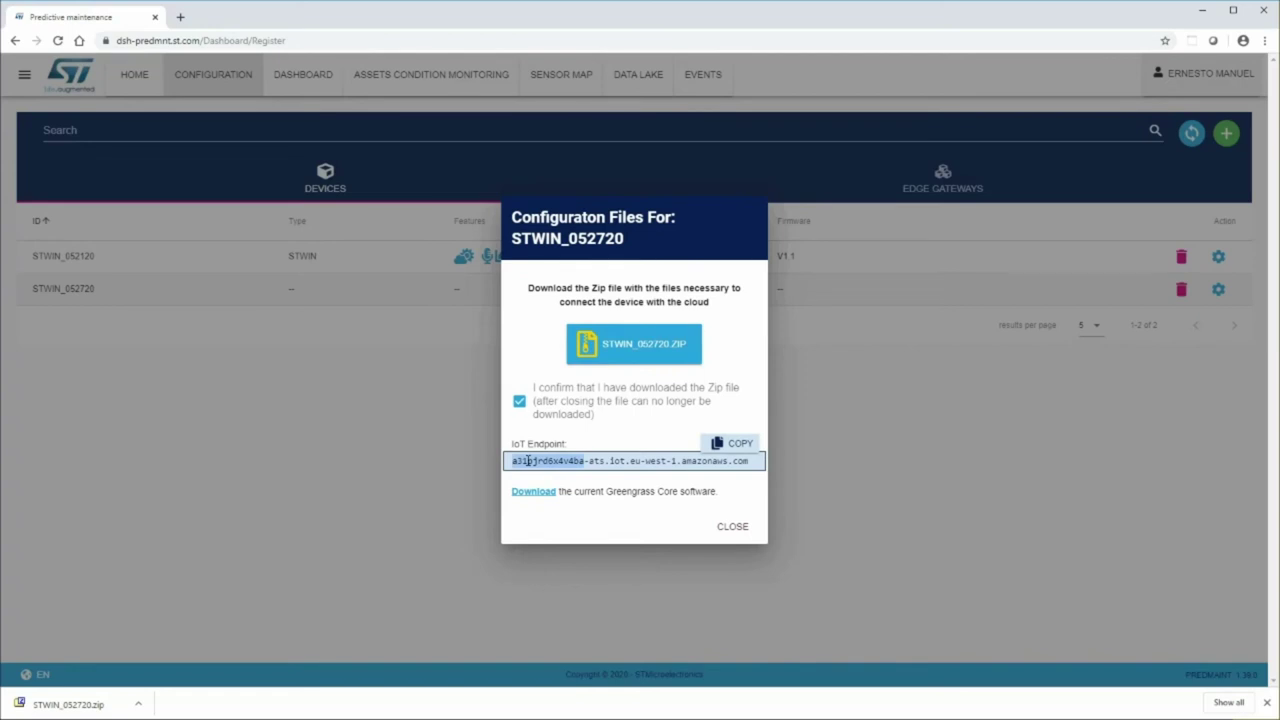
left_click(740, 443)
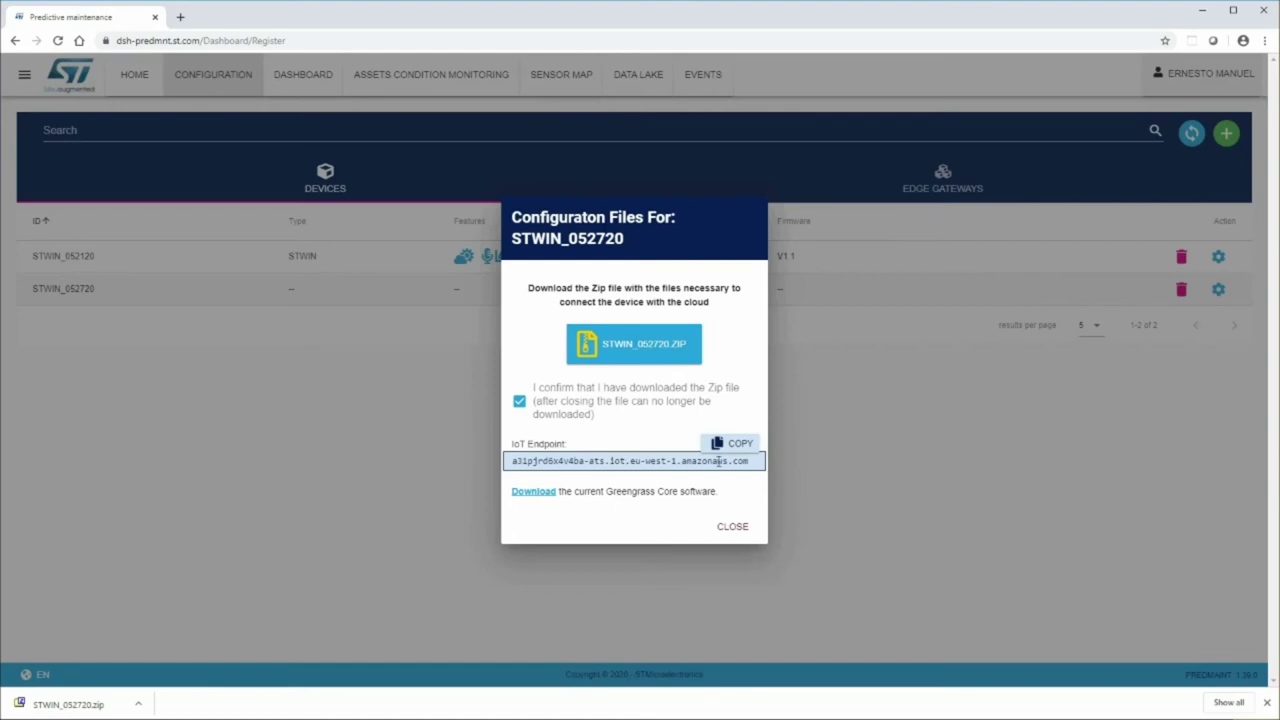
left_click(732, 527)
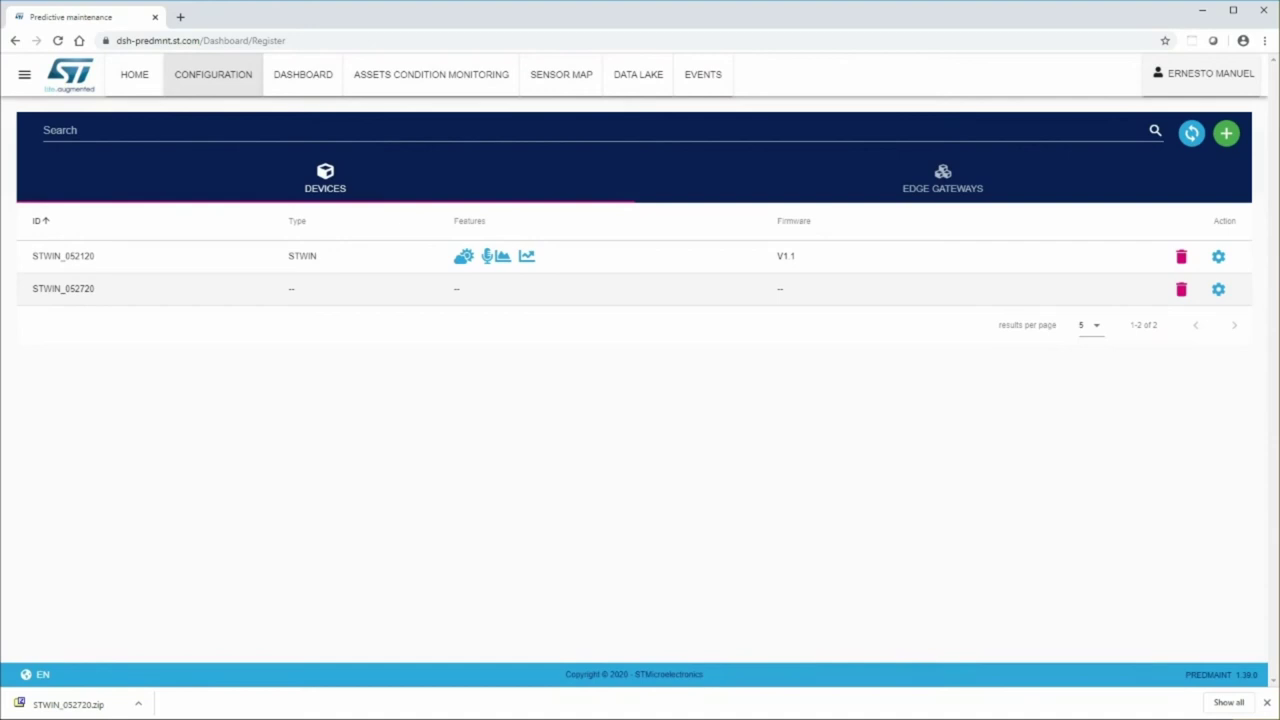
- Paste the IoT endpoint onto line 2 of STWIN_DEMO.txt, then open STWIN_052720.zip
key("alt+Tab")
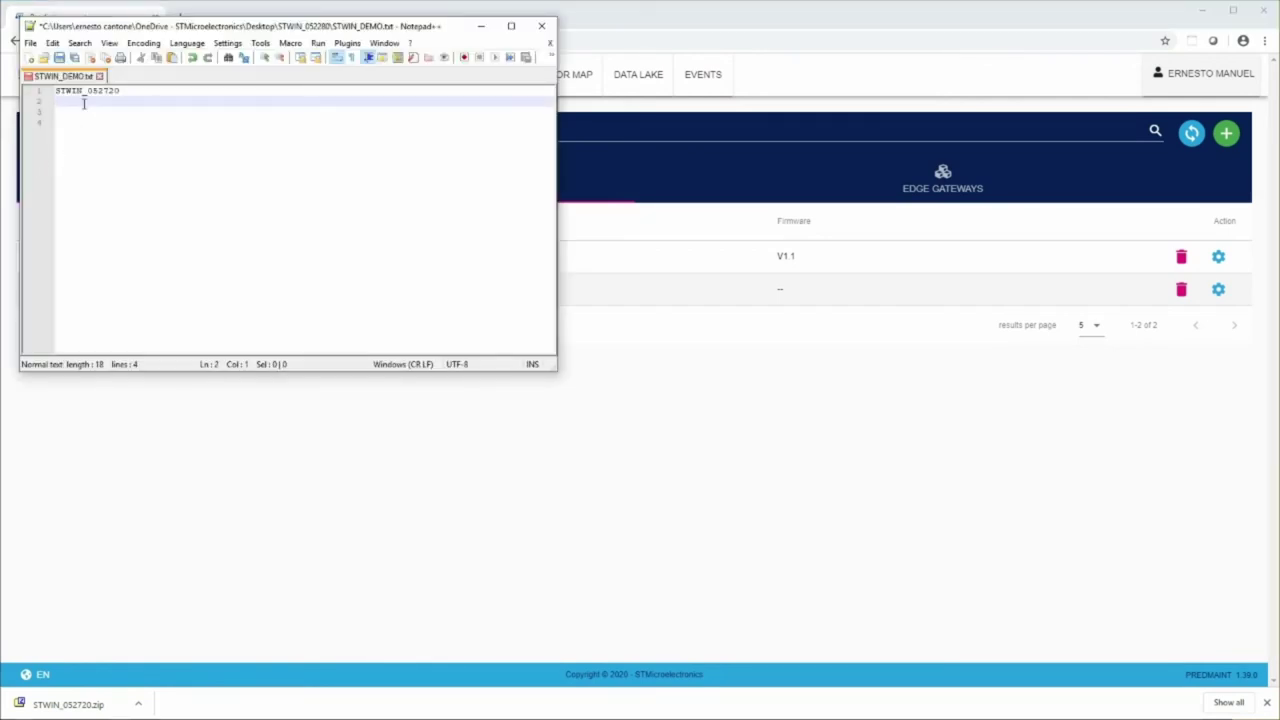
type("a3ipjfd6x4v4ba-ats.iot.eu-west-1.amazonaws.com")
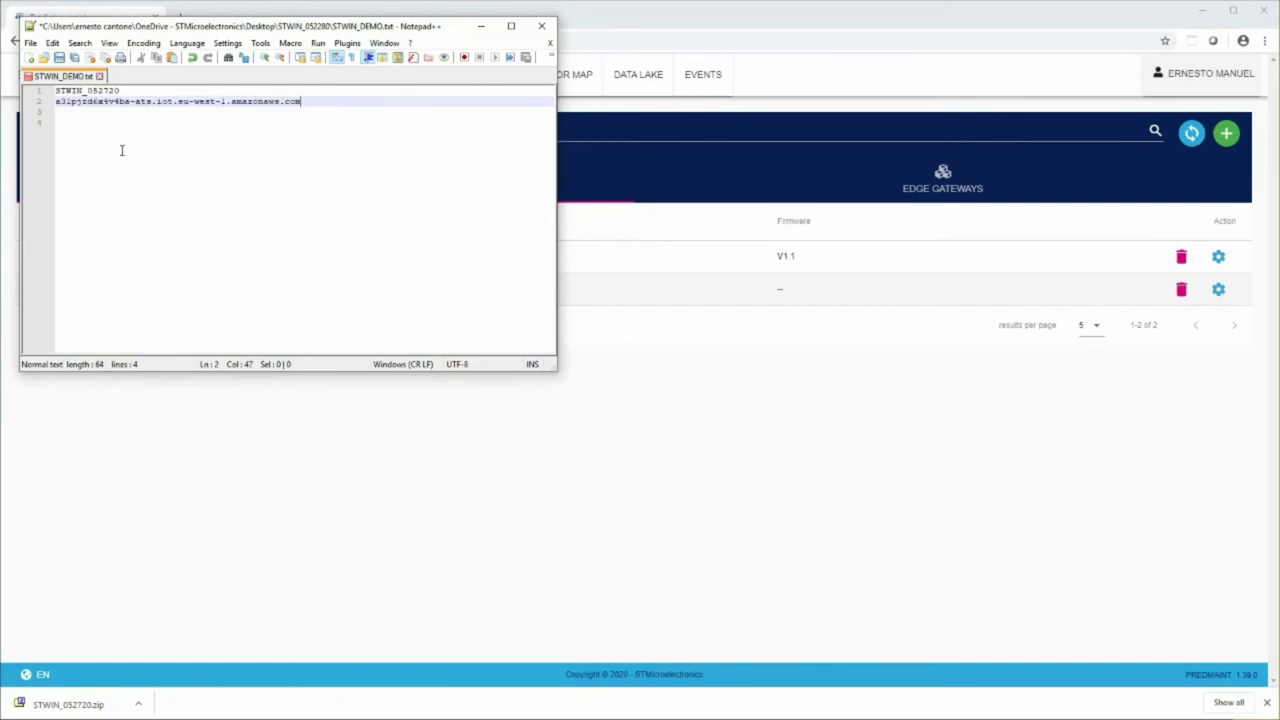
left_click_drag(120, 90, 55, 91)
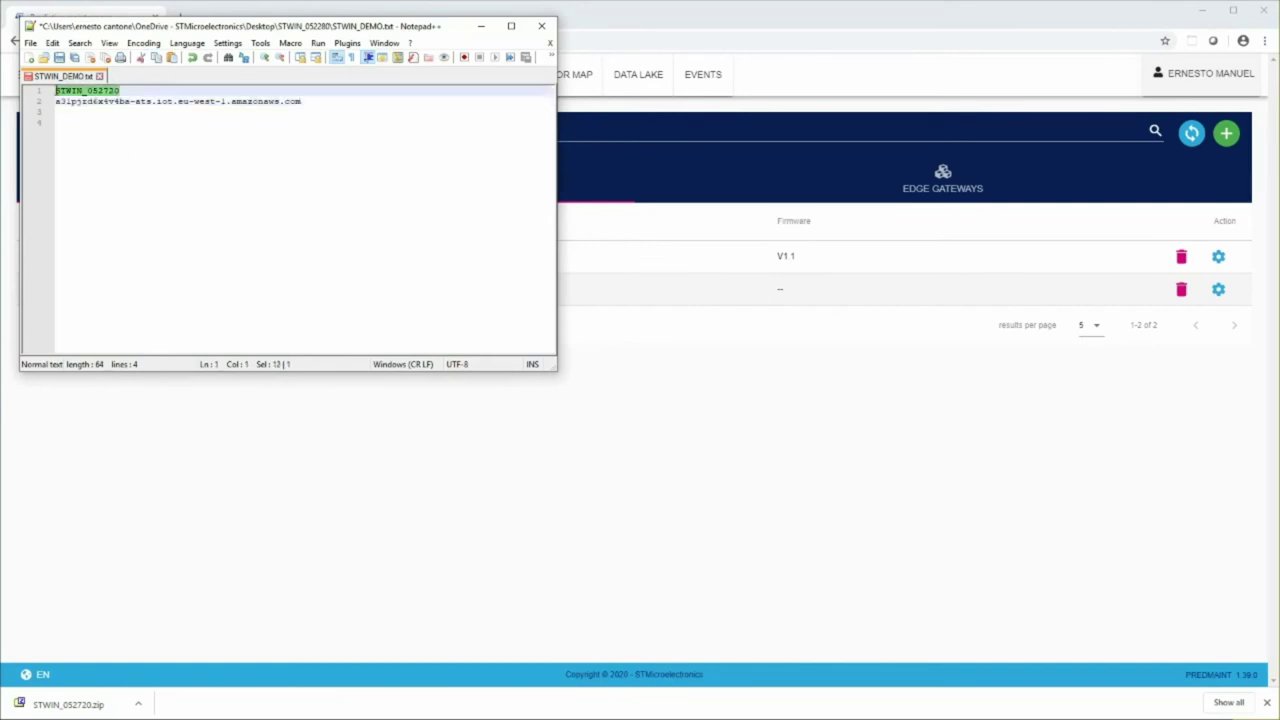
left_click(110, 150)
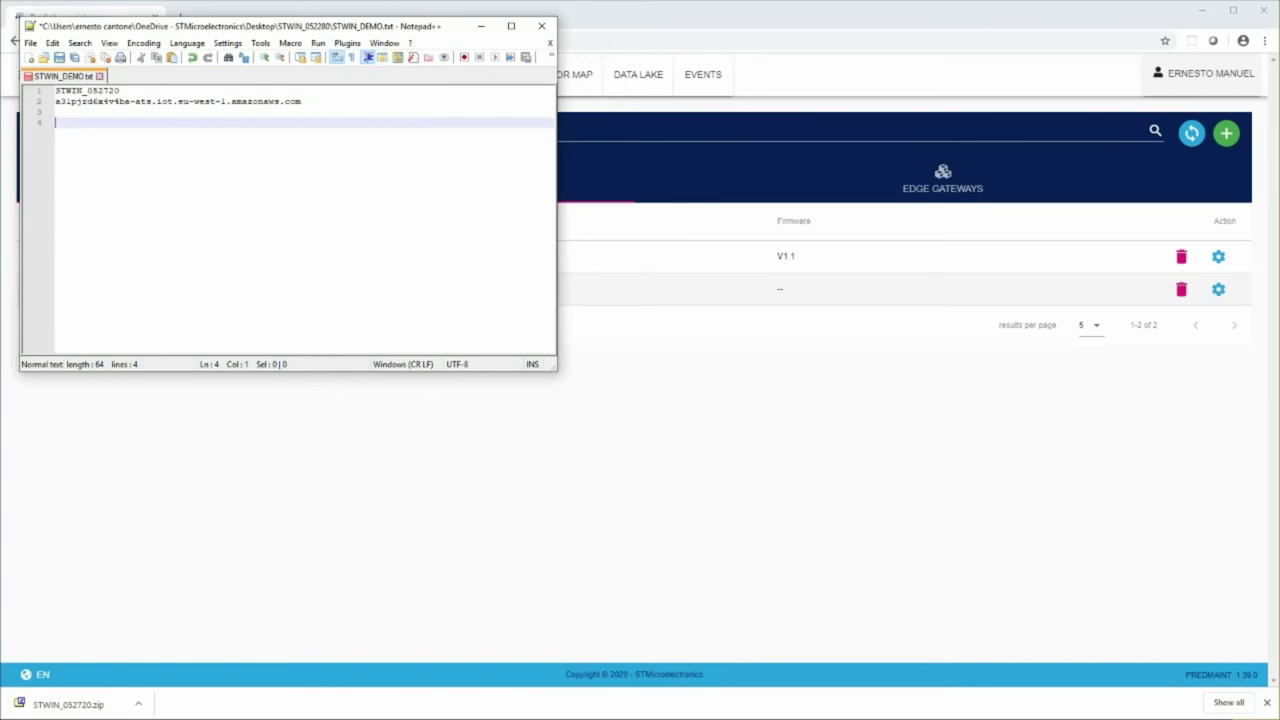
key("alt+Tab")
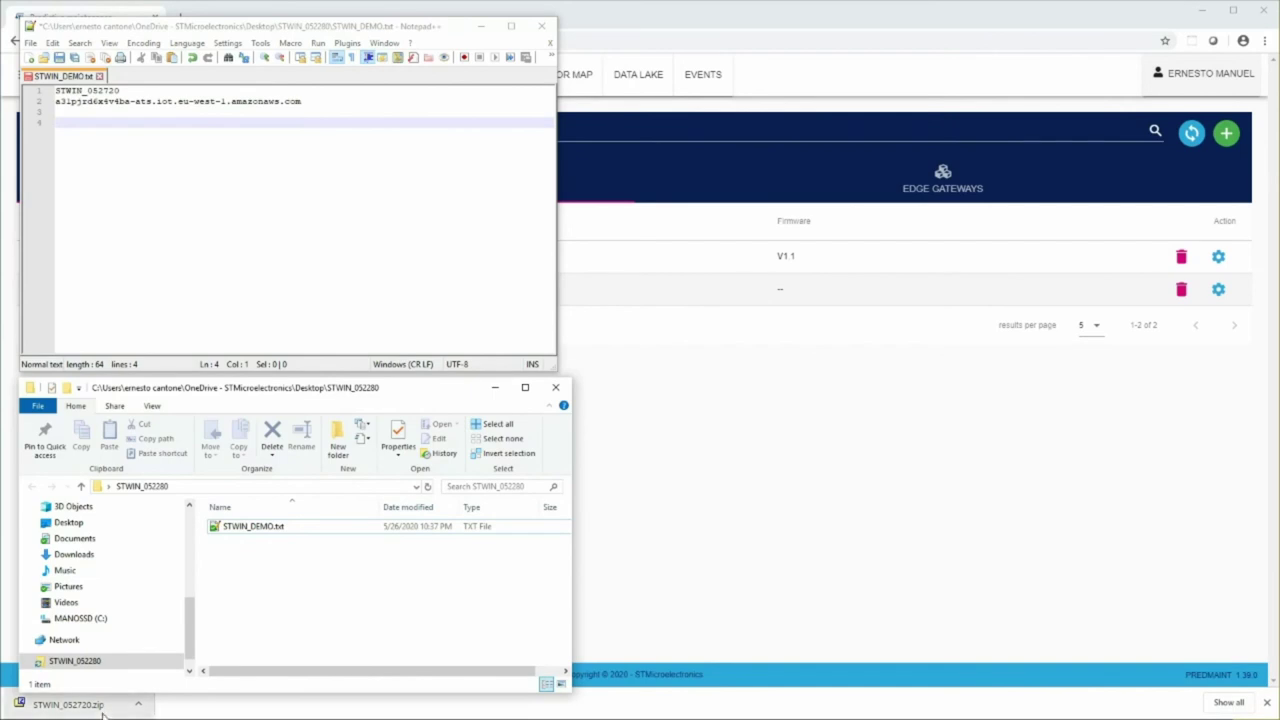
left_click(104, 710)
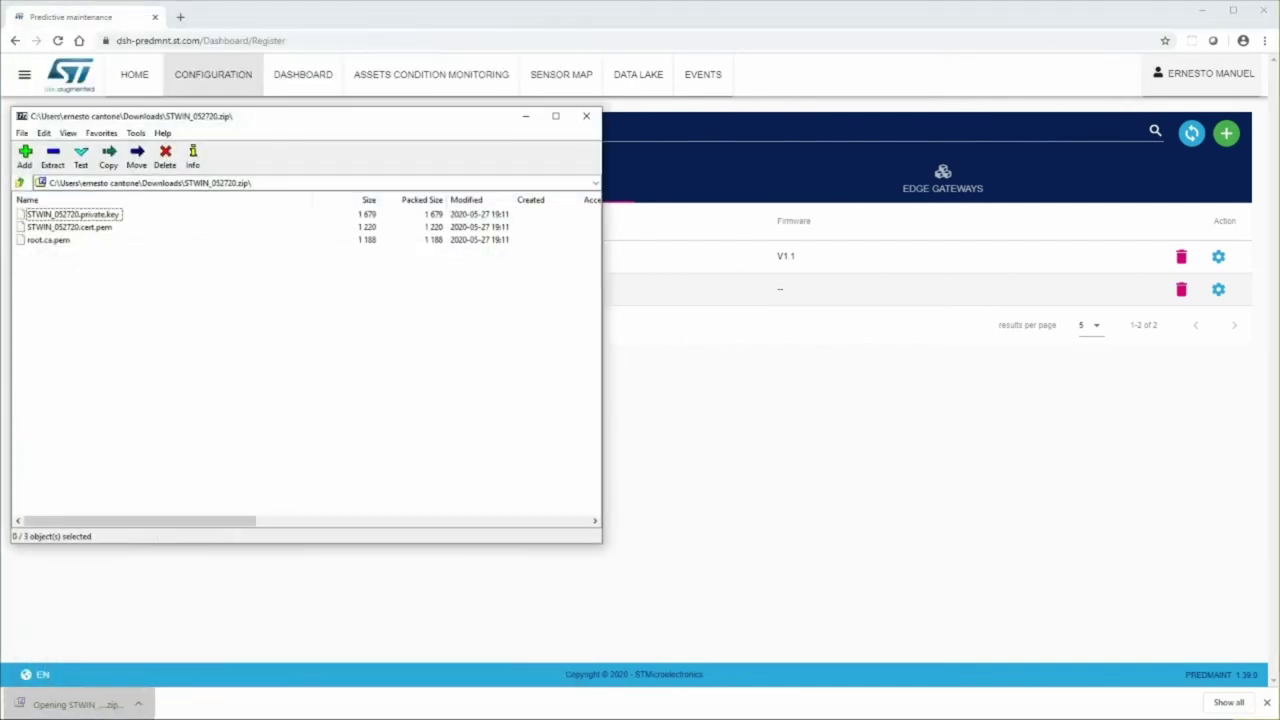
- Copy the three certificate and key files into STWIN_052280, sorted by name, and narrow the dashboard
left_click_drag(115, 292, 20, 208)
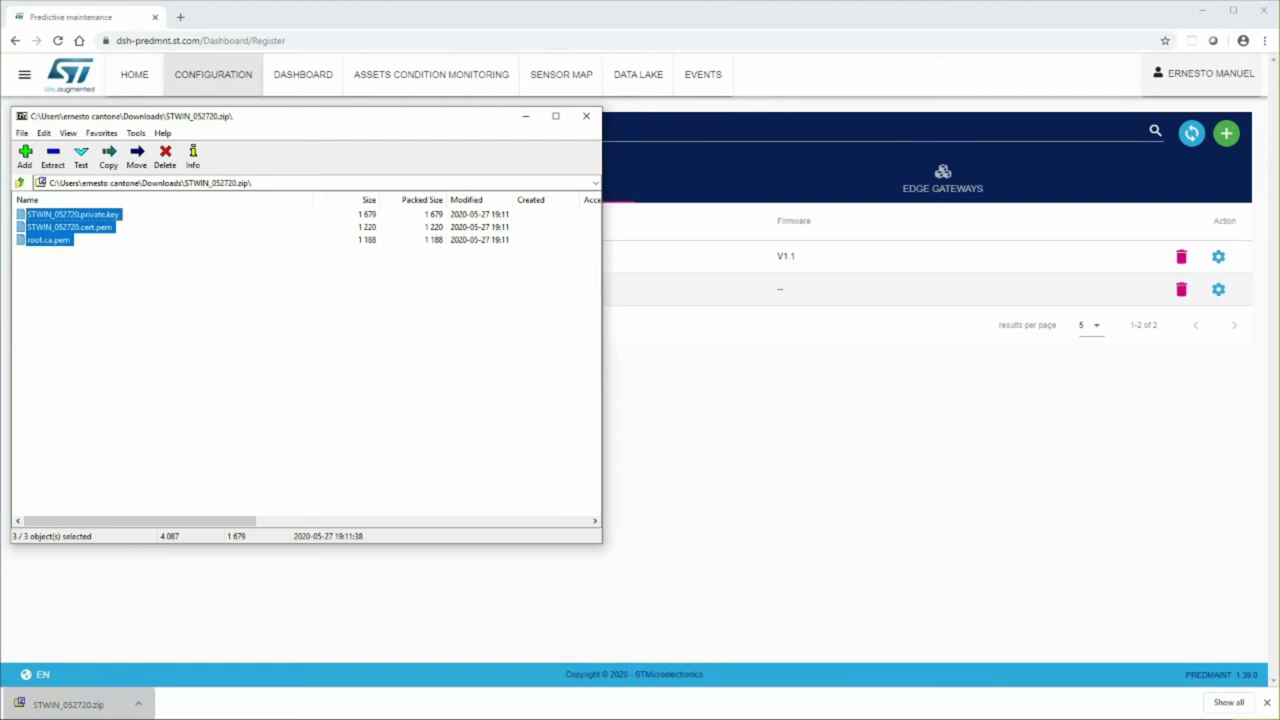
key("alt+Tab")
left_click_drag(22, 233, 272, 598)
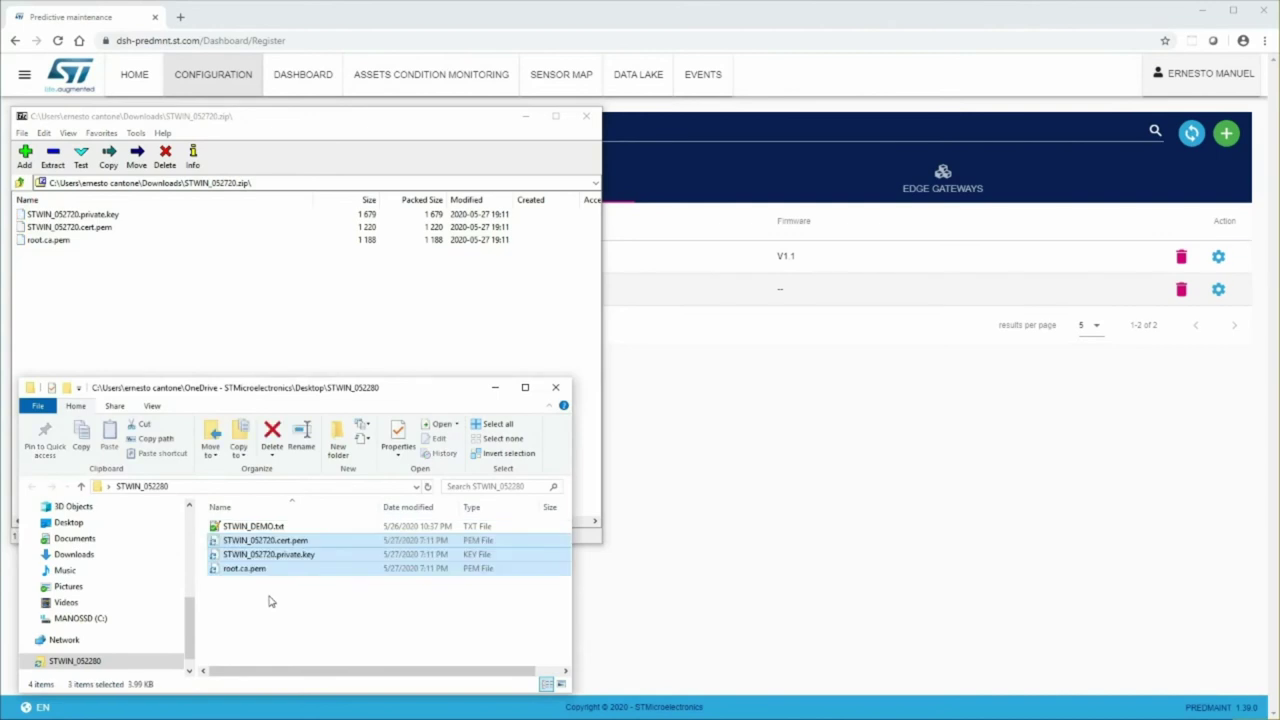
left_click(532, 131)
left_click(528, 120)
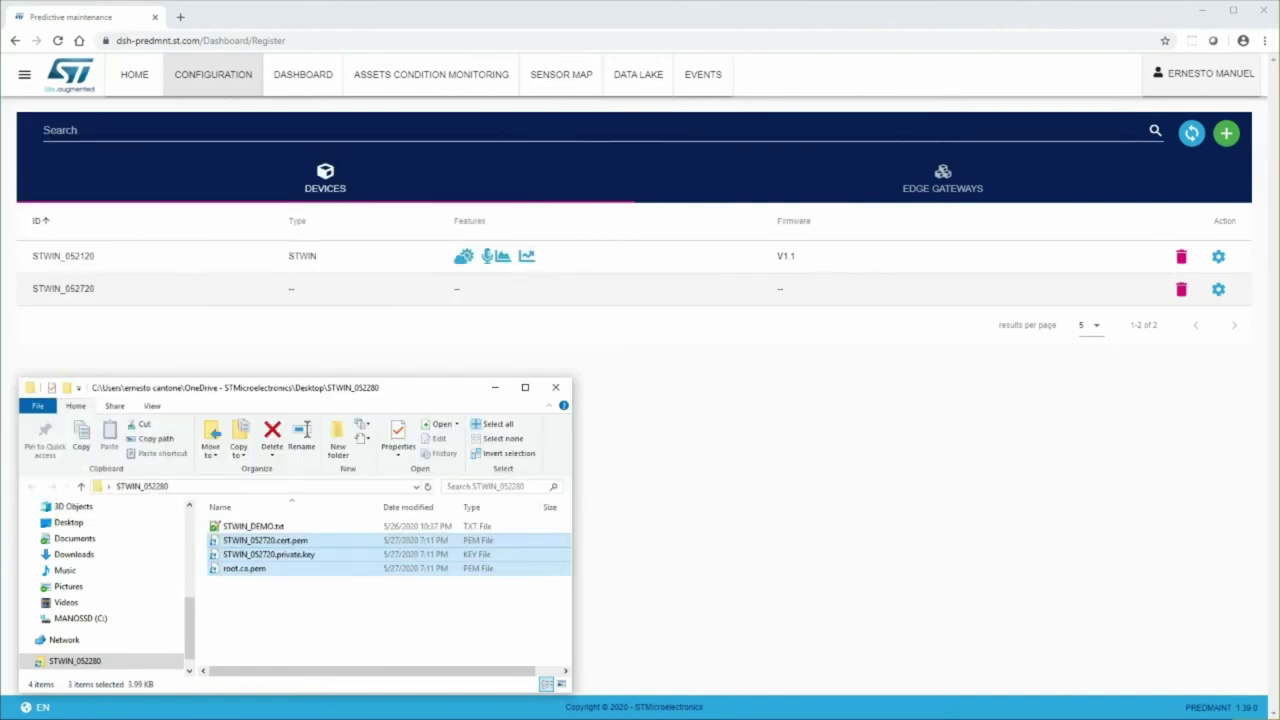
left_click(282, 613)
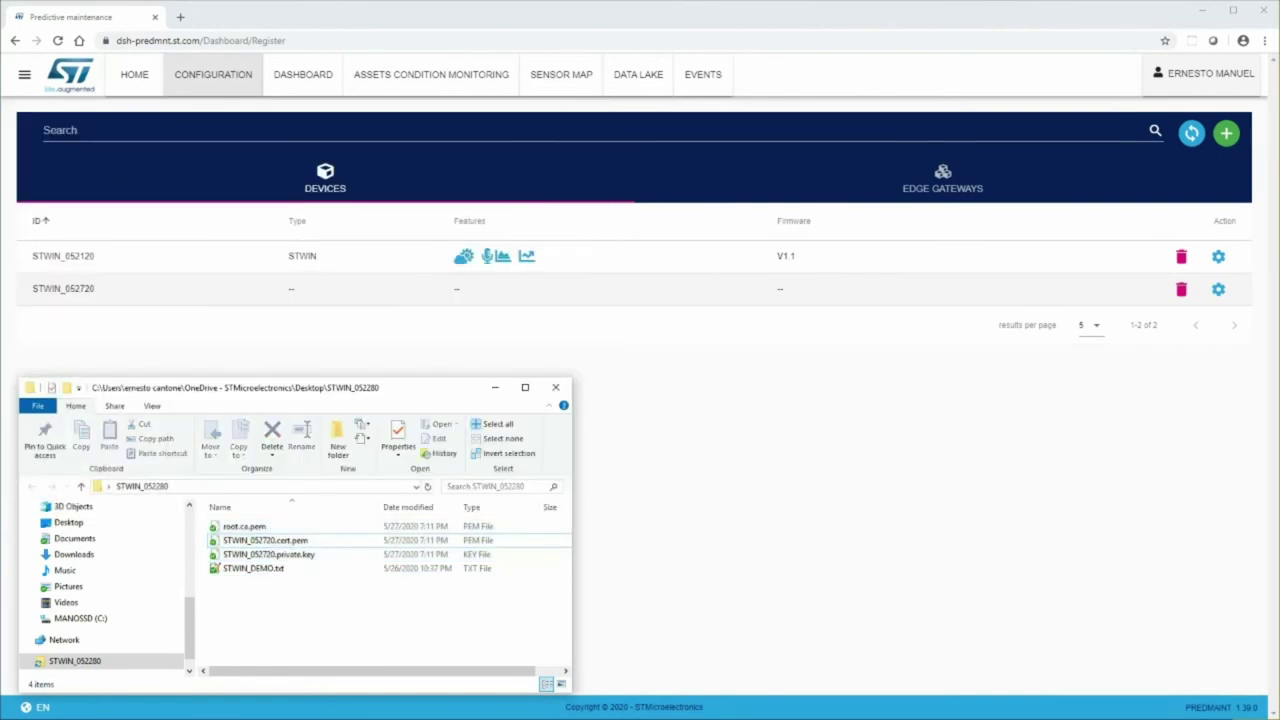
left_click(60, 374)
left_click_drag(3, 363, 593, 368)
- Give the board Wi-Fi SSID stm32iot, security mode 3 (WPA2), and the Wi-Fi password
left_click_drag(276, 30, 876, 336)
left_click(400, 280)
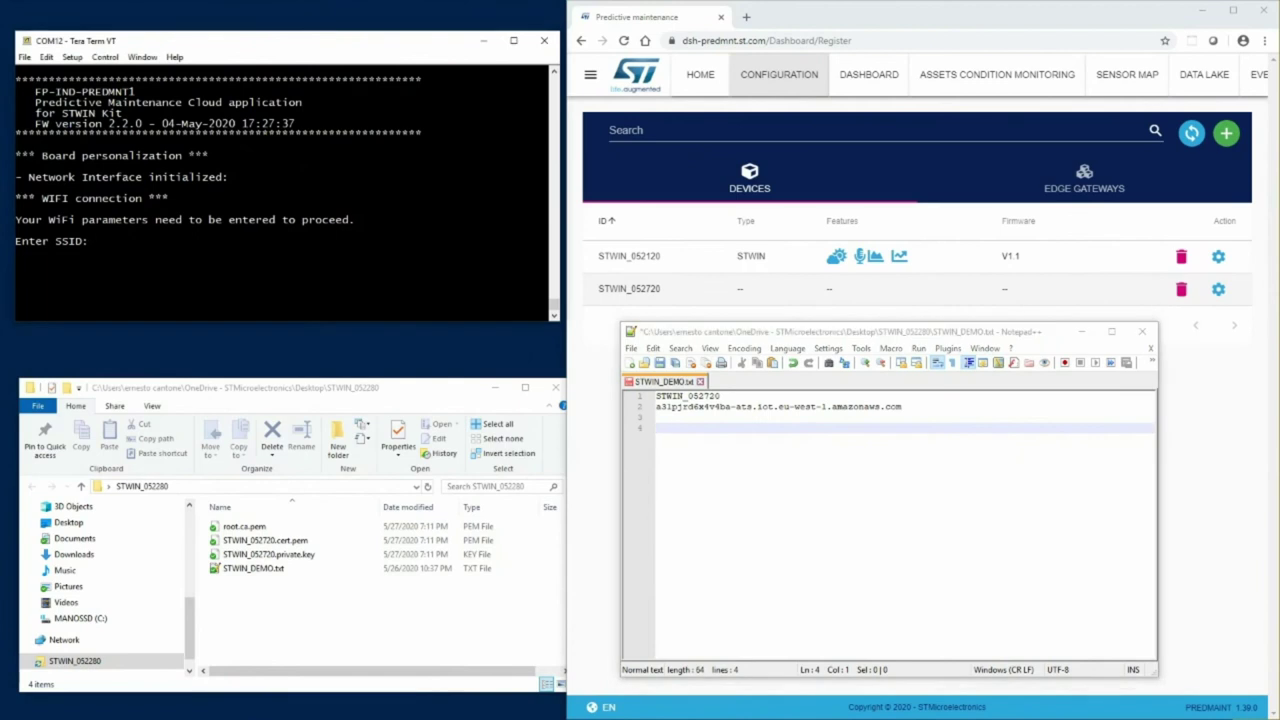
type("stm32iot")
key("Return")
type("3")
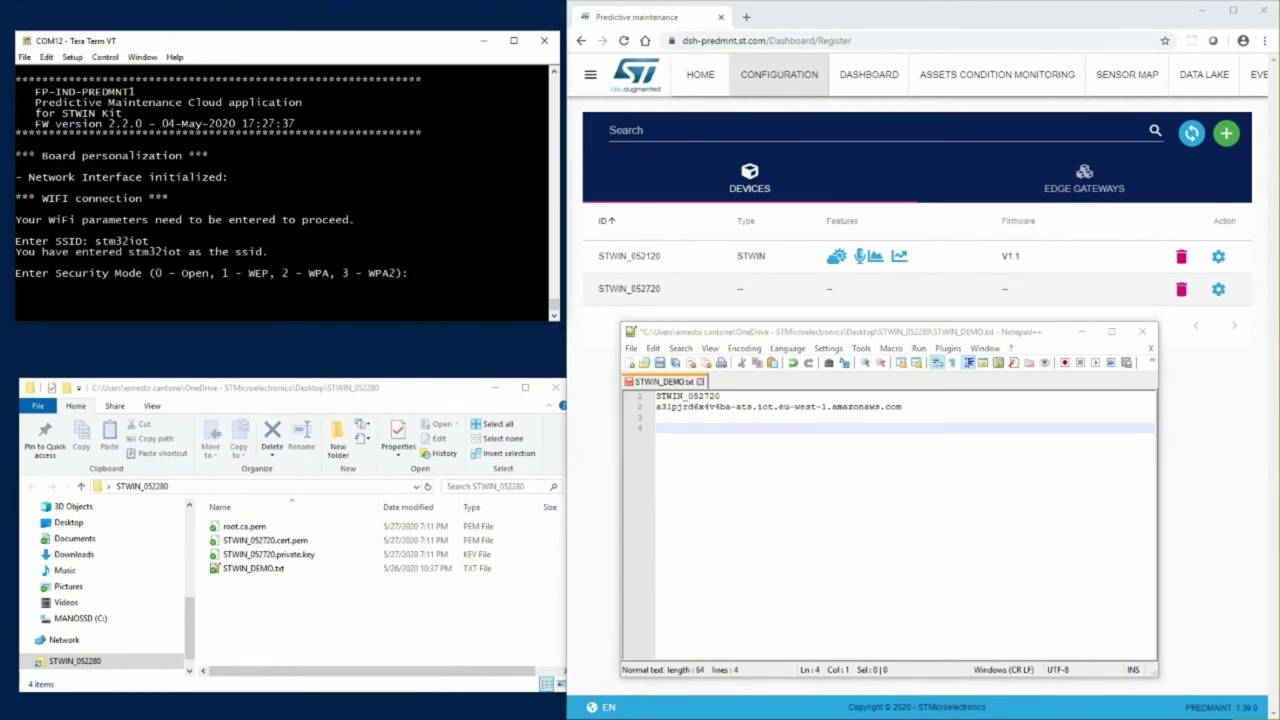
key("Return")
type("st")
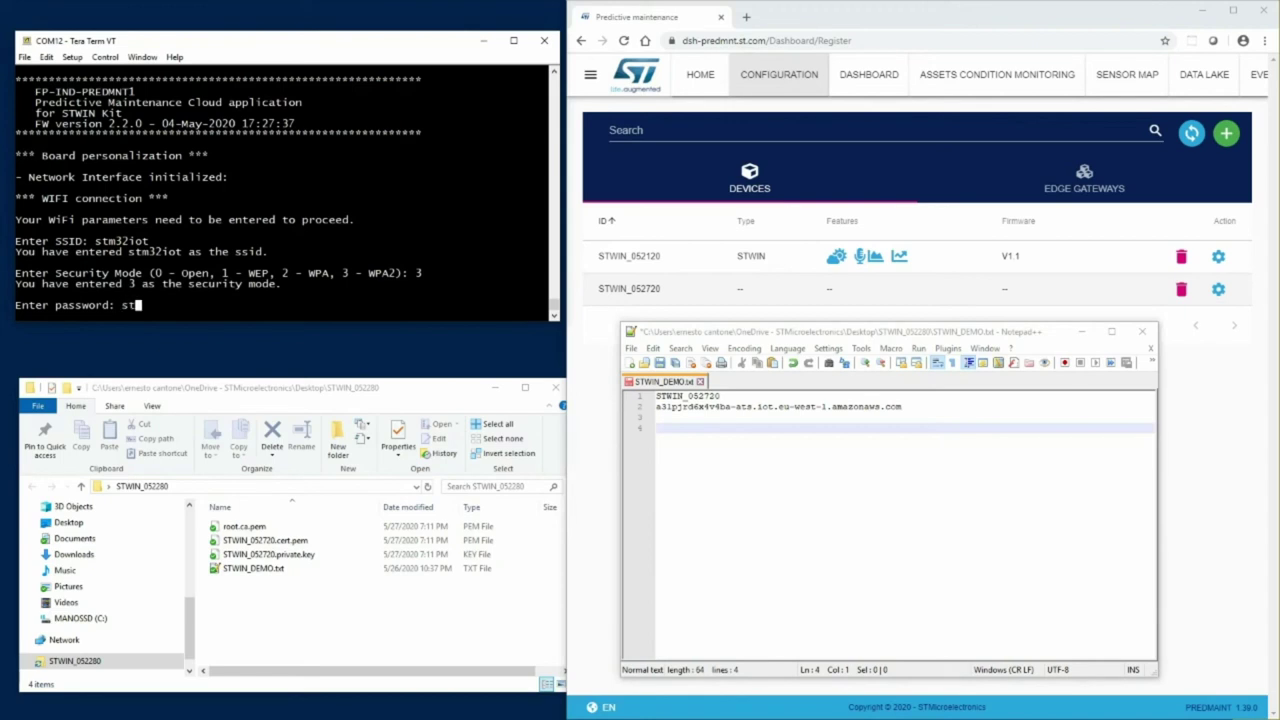
type("m32iot")
key("Return")
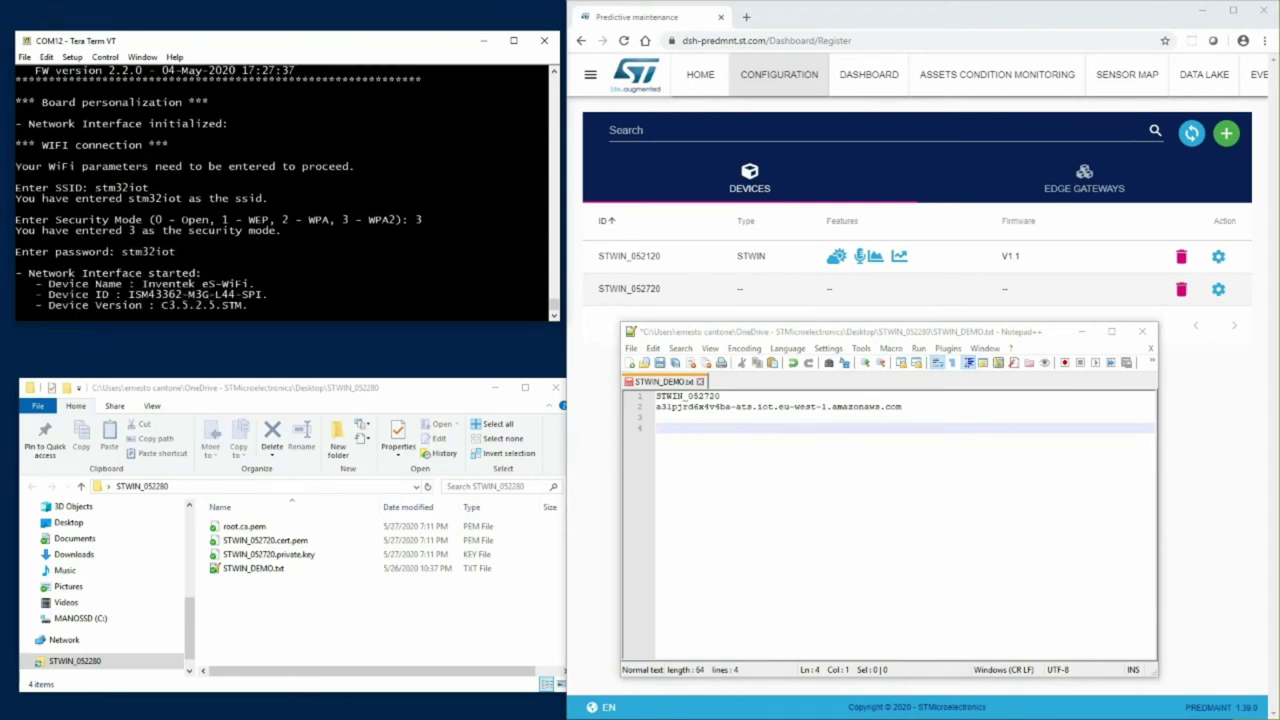
- Enter the AWS endpoint and device name STWIN_052720 from the notes at the terminal prompts
double_click(679, 410)
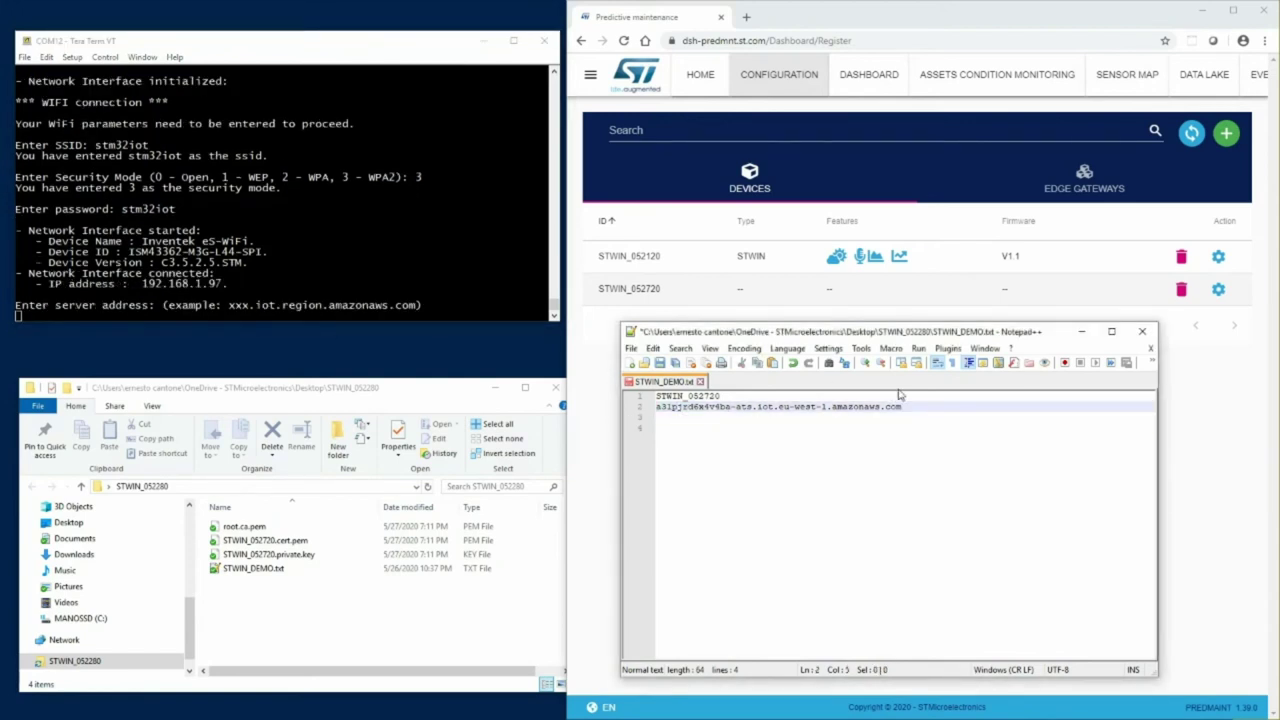
left_click_drag(906, 407, 651, 413)
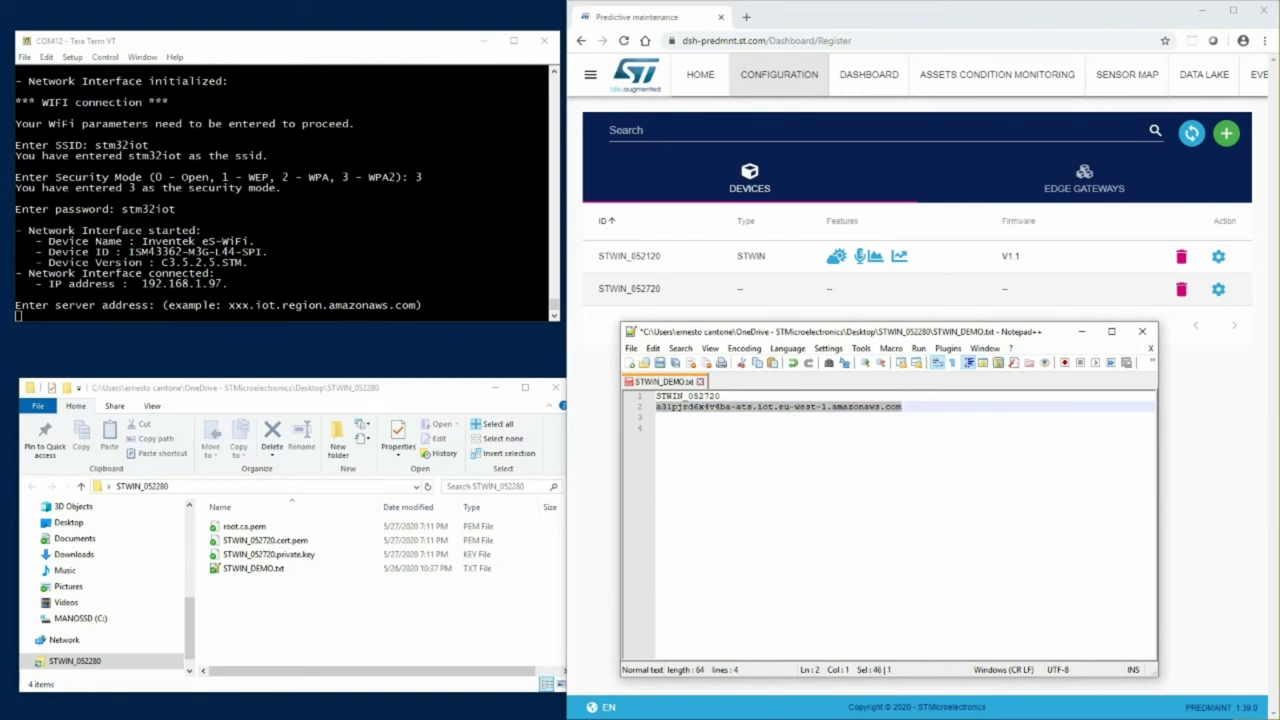
key("alt+Tab")
key("alt+v")
key("Return")
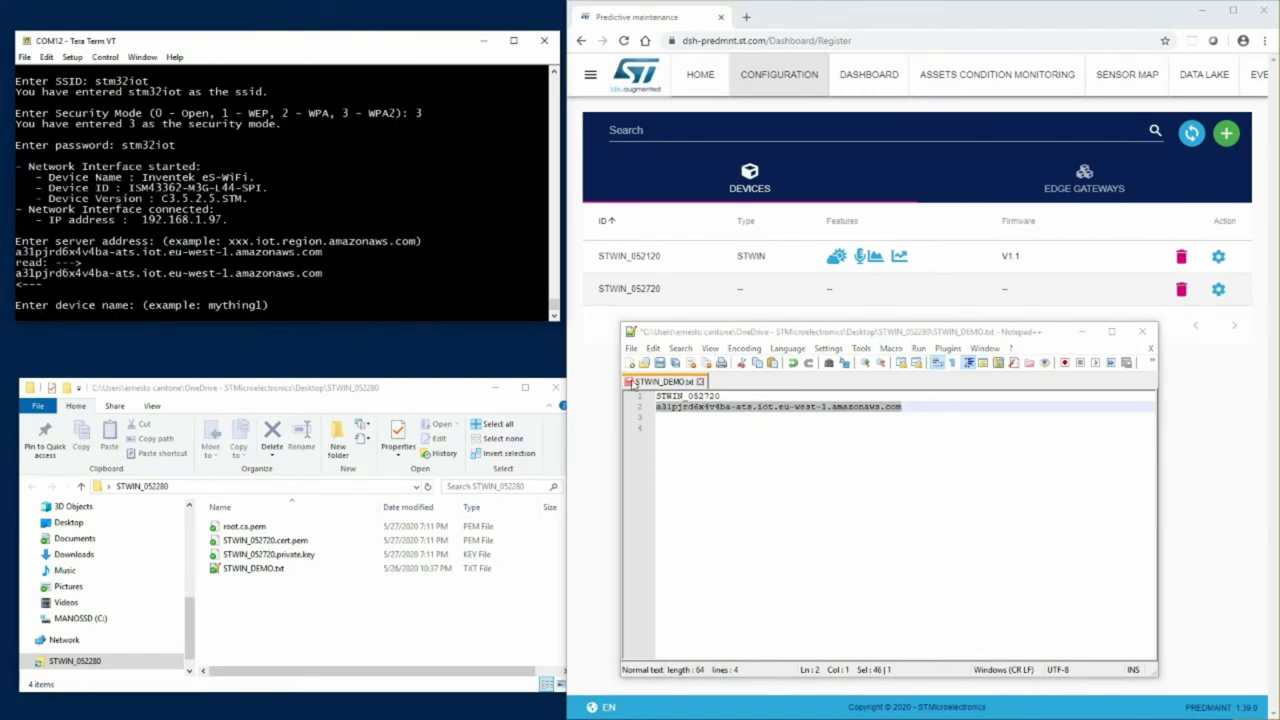
left_click_drag(728, 396, 652, 398)
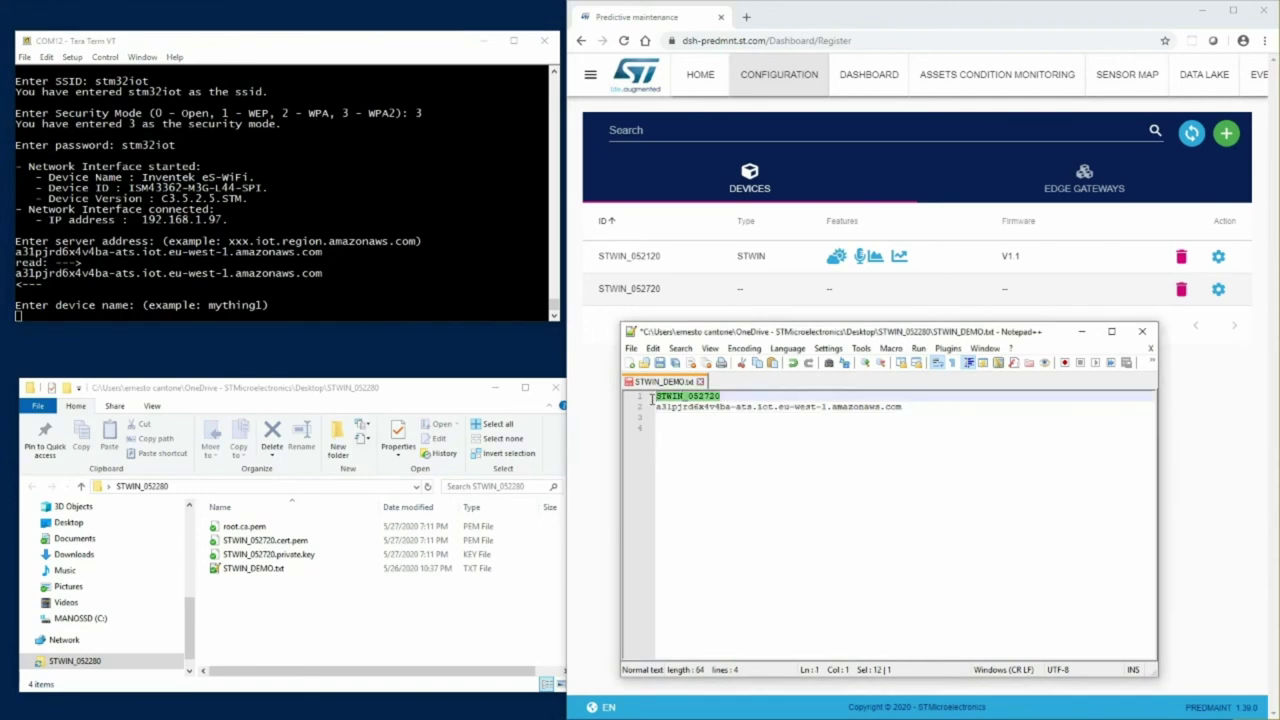
key("alt+Tab")
key("alt+v")
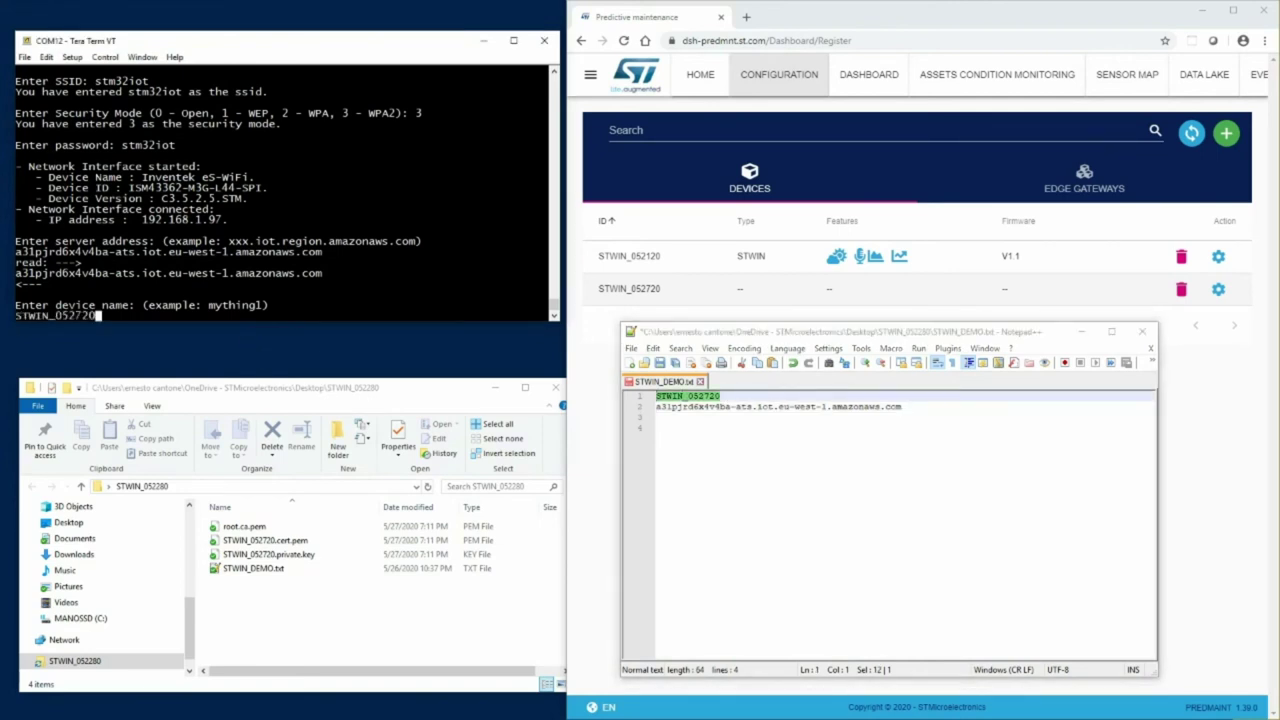
key("Return")
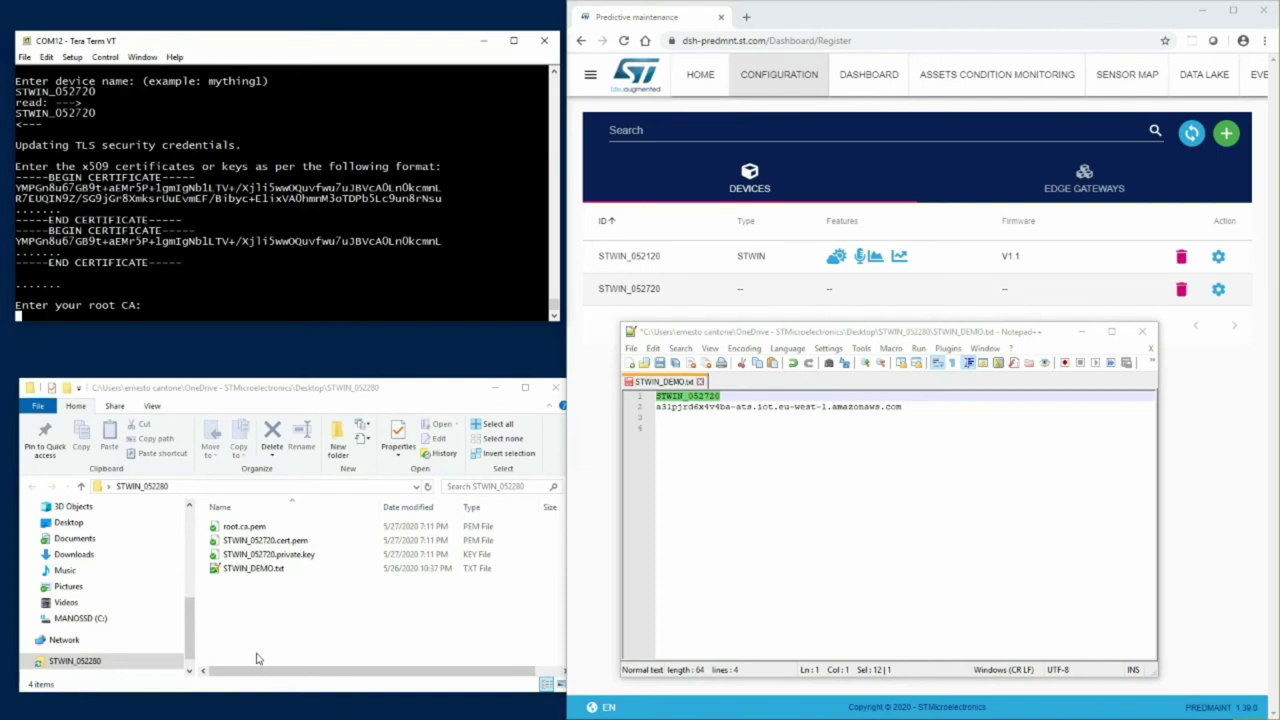
- Paste the root.ca.pem root CA certificate text into the terminal
right_click(258, 530)
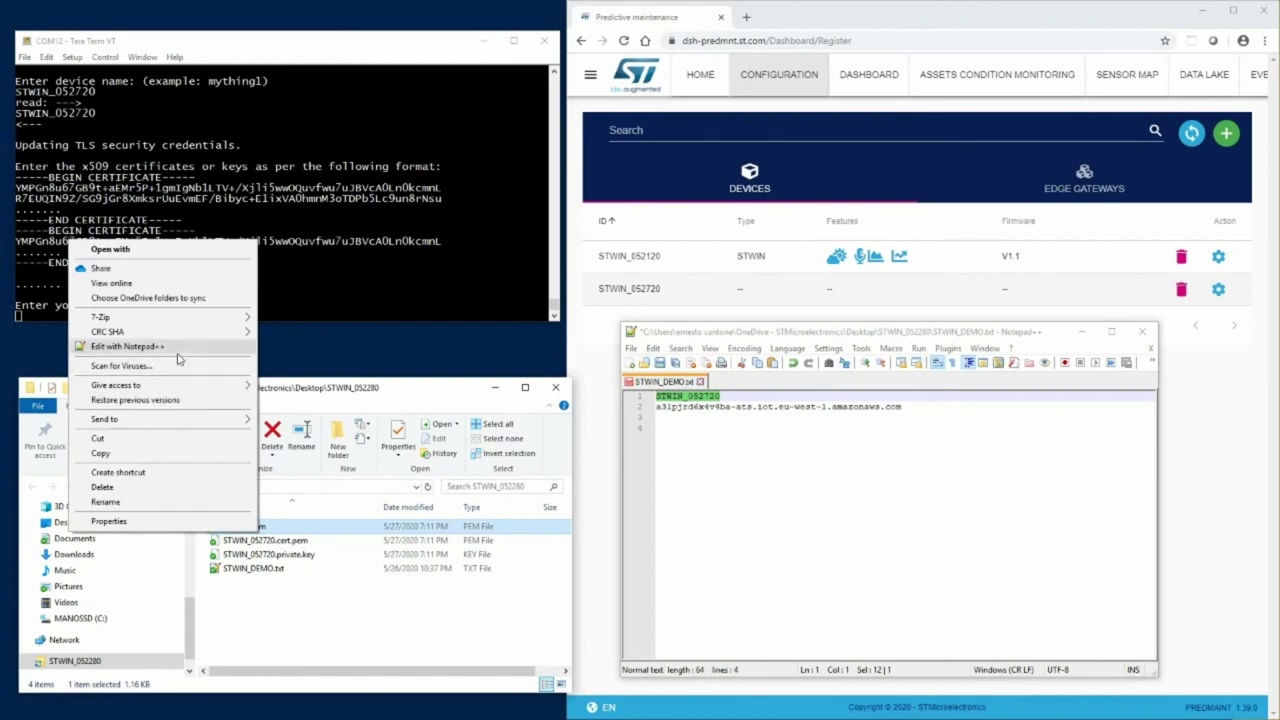
left_click(127, 346)
left_click_drag(798, 624, 590, 382)
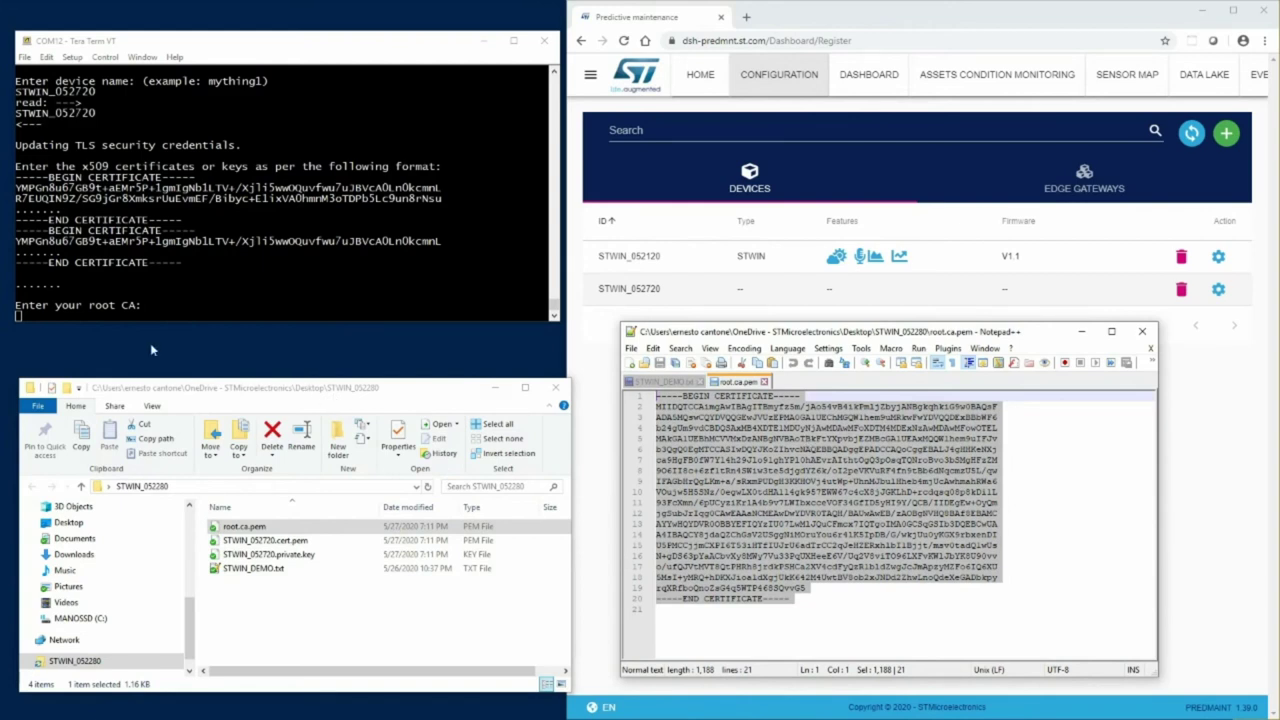
right_click(280, 200)
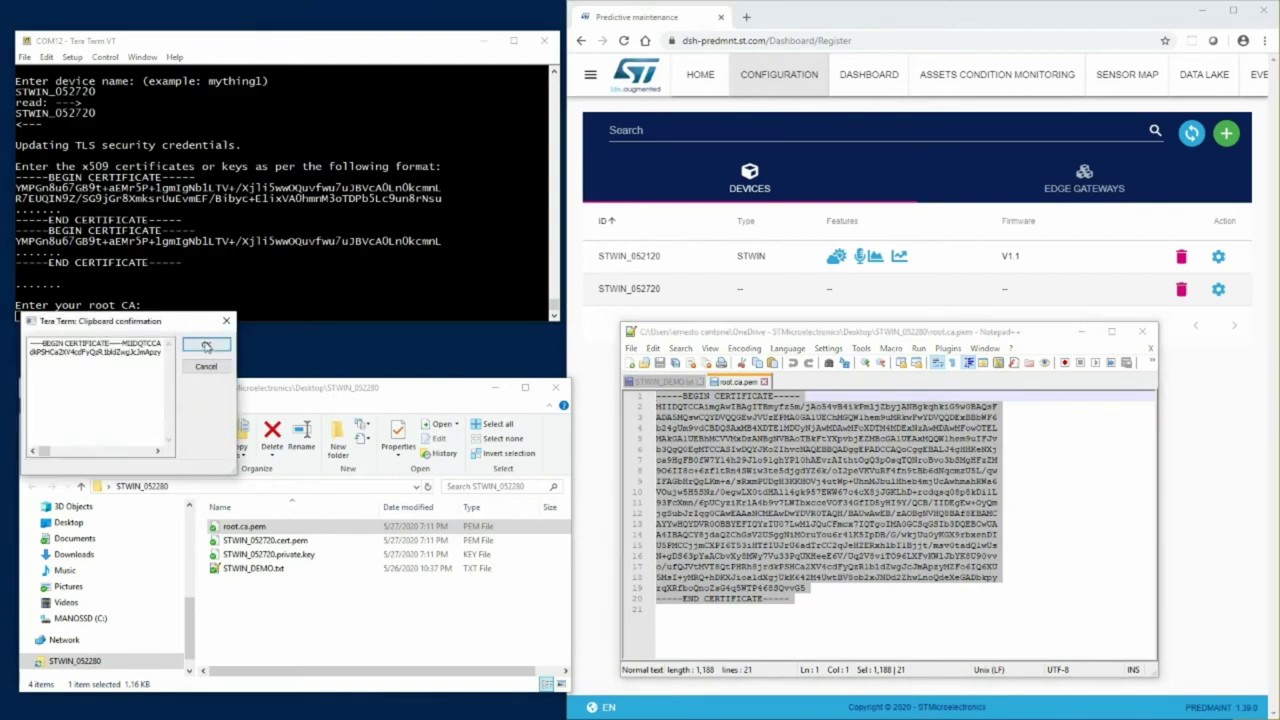
left_click(205, 346)
left_click(320, 591)
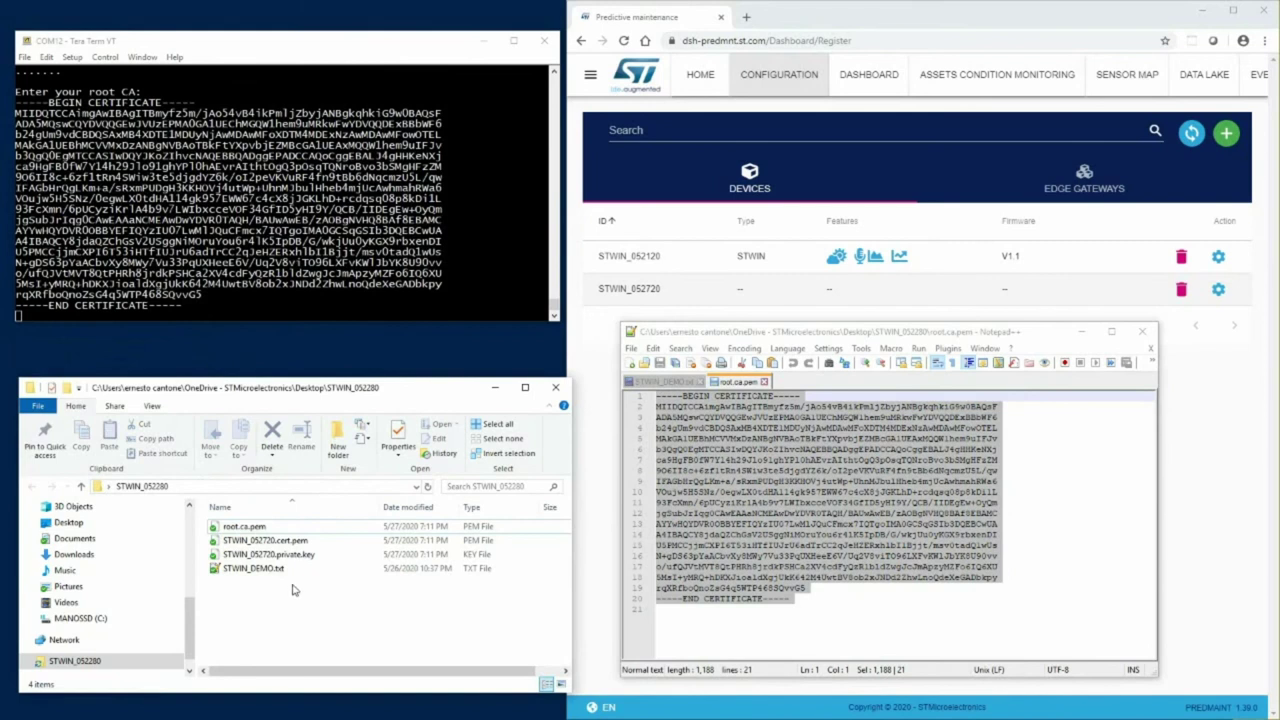
key("alt+Tab")
key("Return")
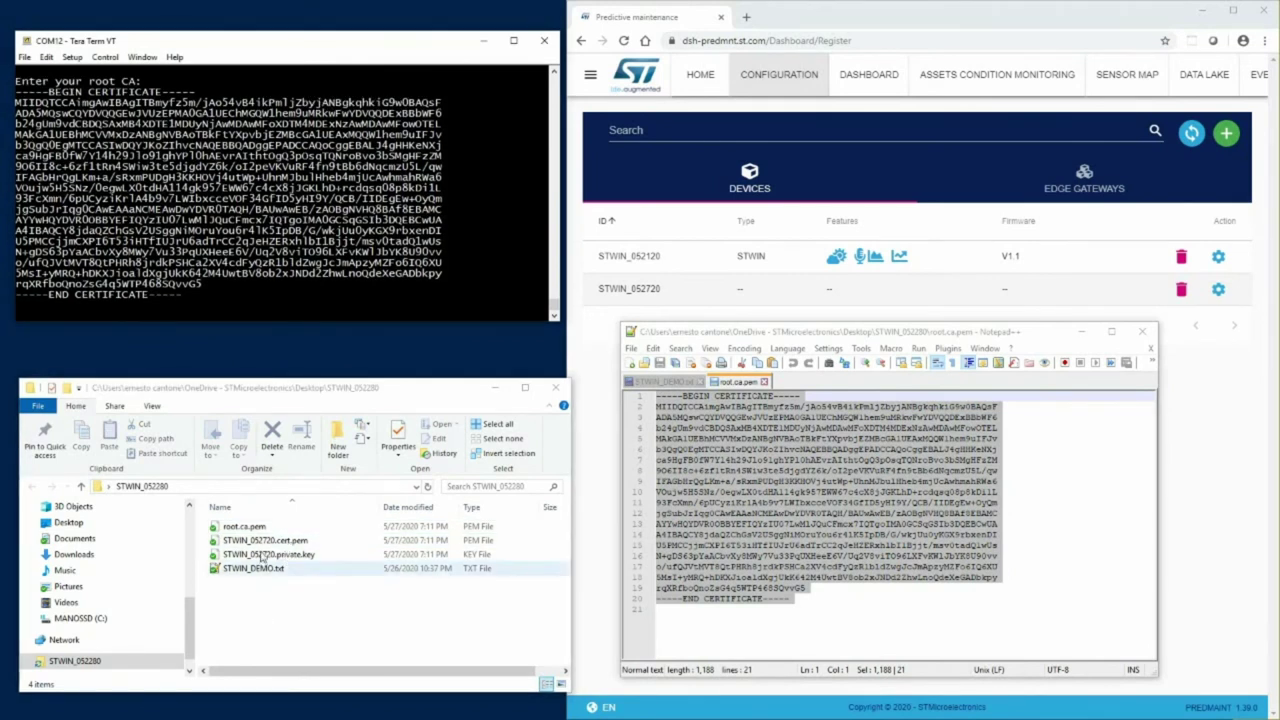
- Paste the device certificate text into the terminal
right_click(258, 540)
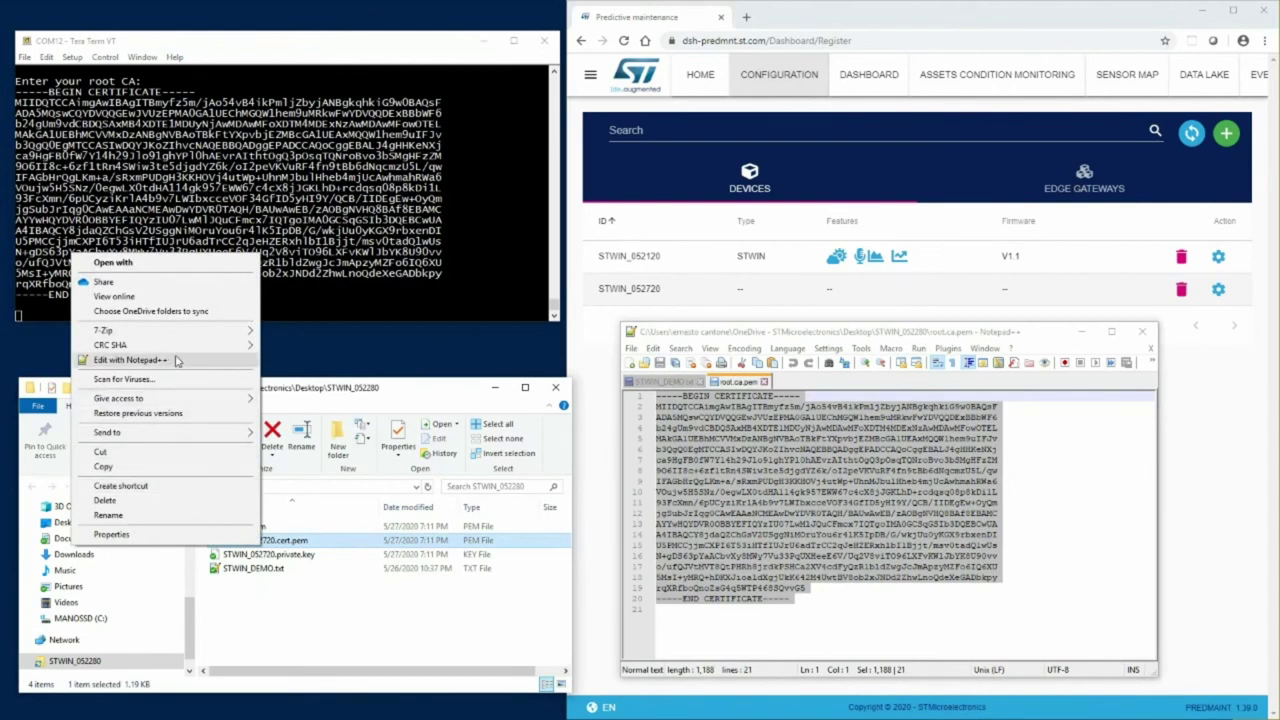
left_click(177, 360)
left_click_drag(829, 626, 591, 394)
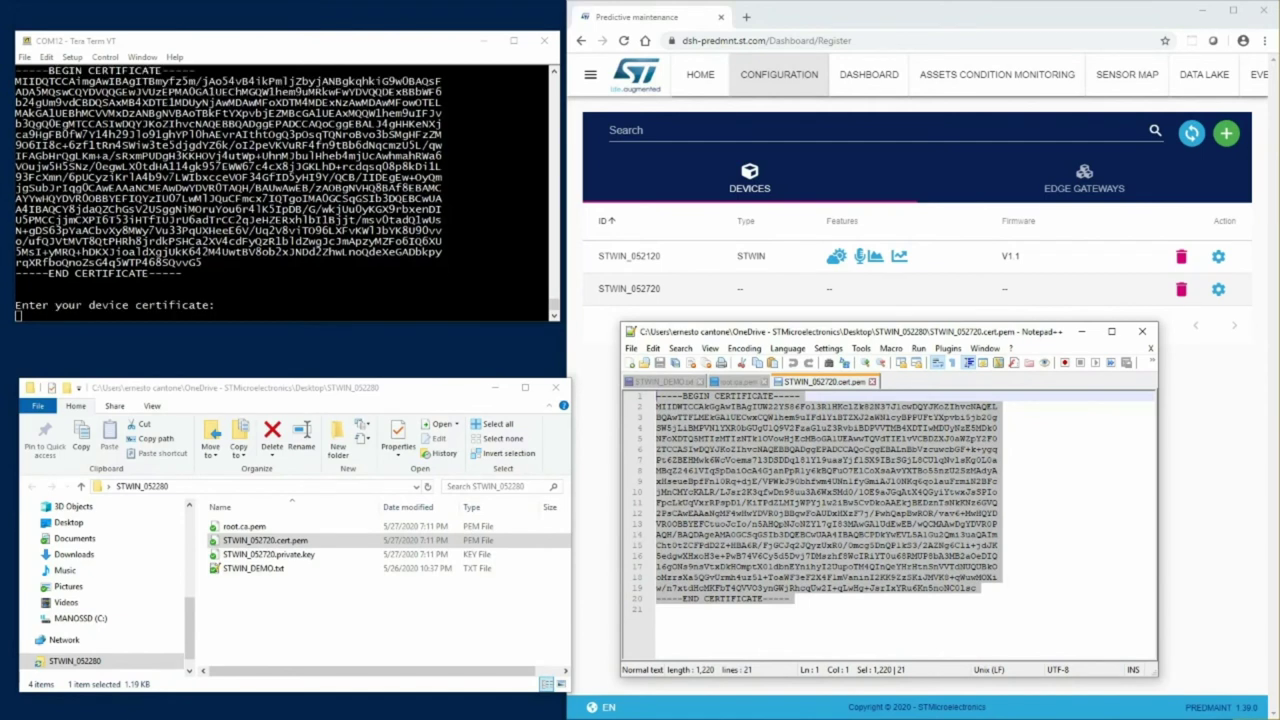
right_click(205, 290)
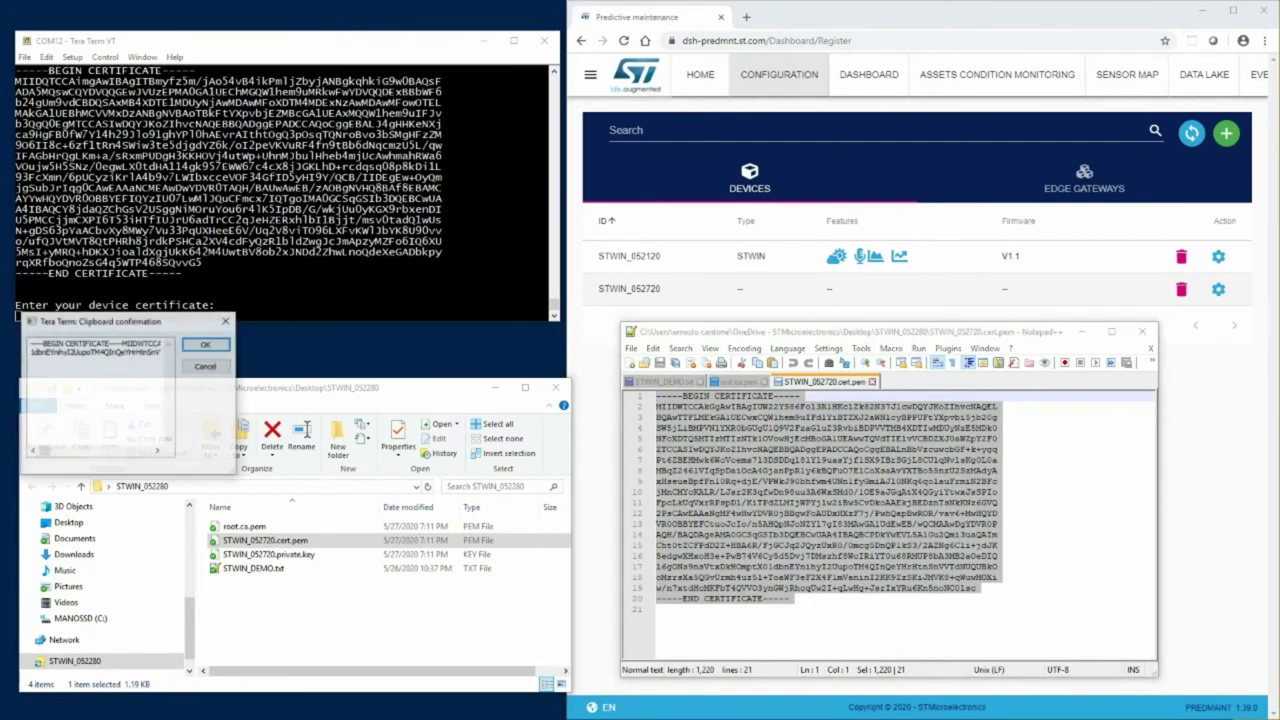
left_click(205, 342)
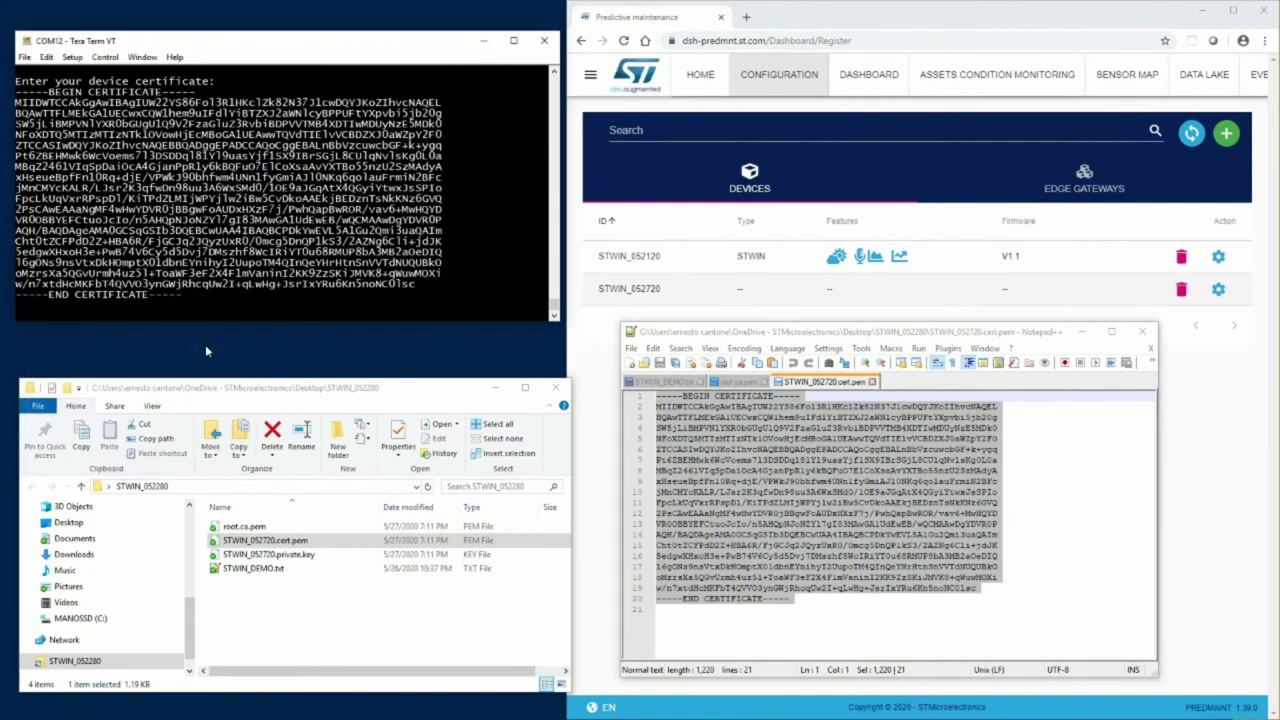
left_click(255, 568)
- Paste the private key text into the terminal
right_click(301, 556)
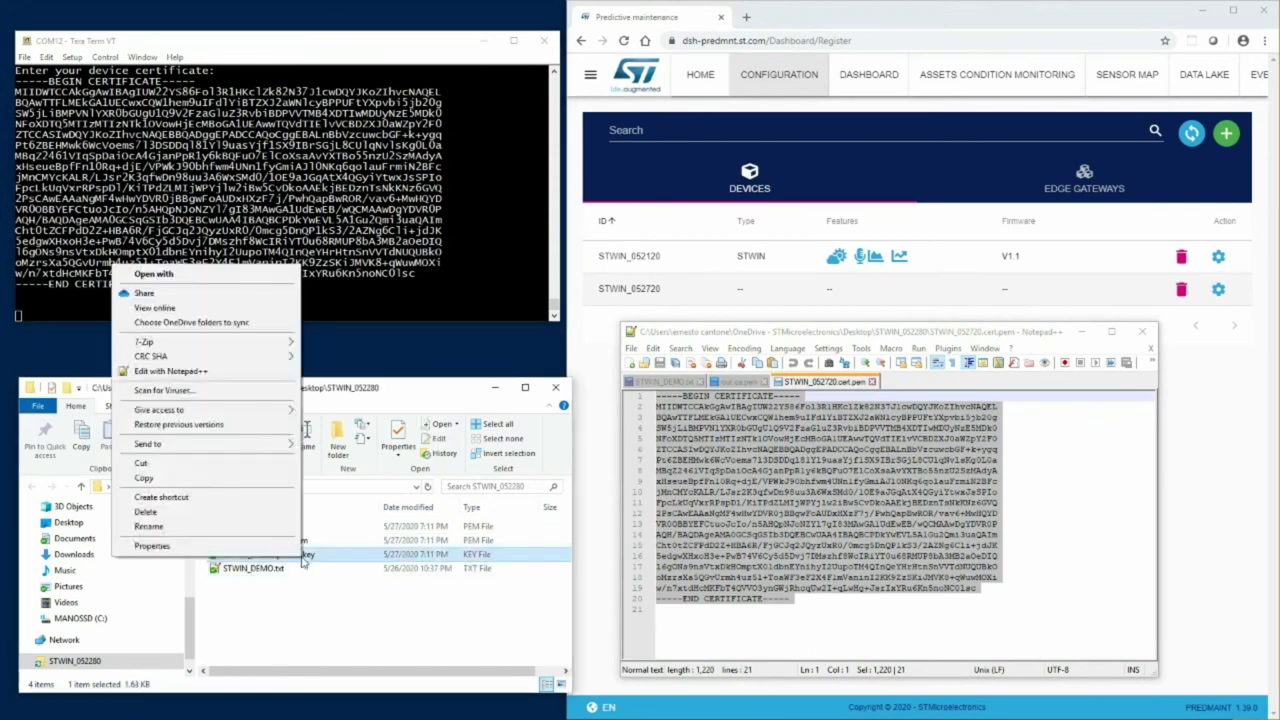
left_click(200, 373)
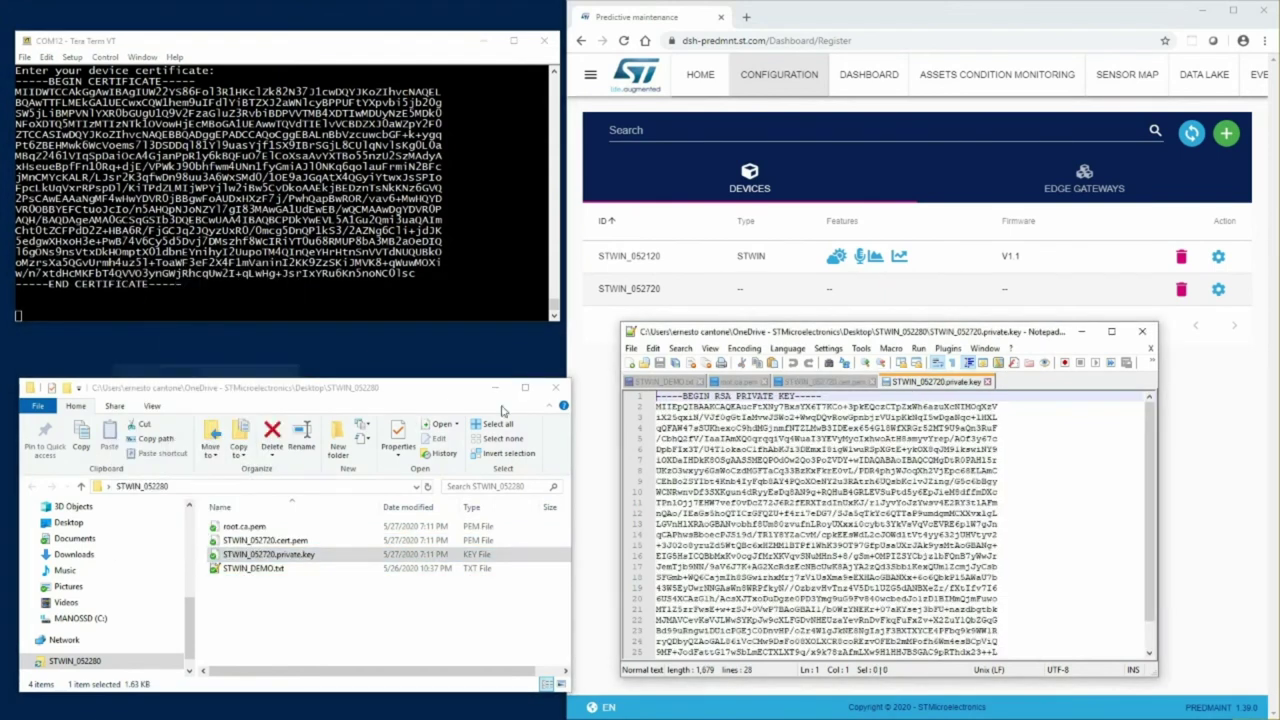
left_click_drag(657, 397, 934, 690)
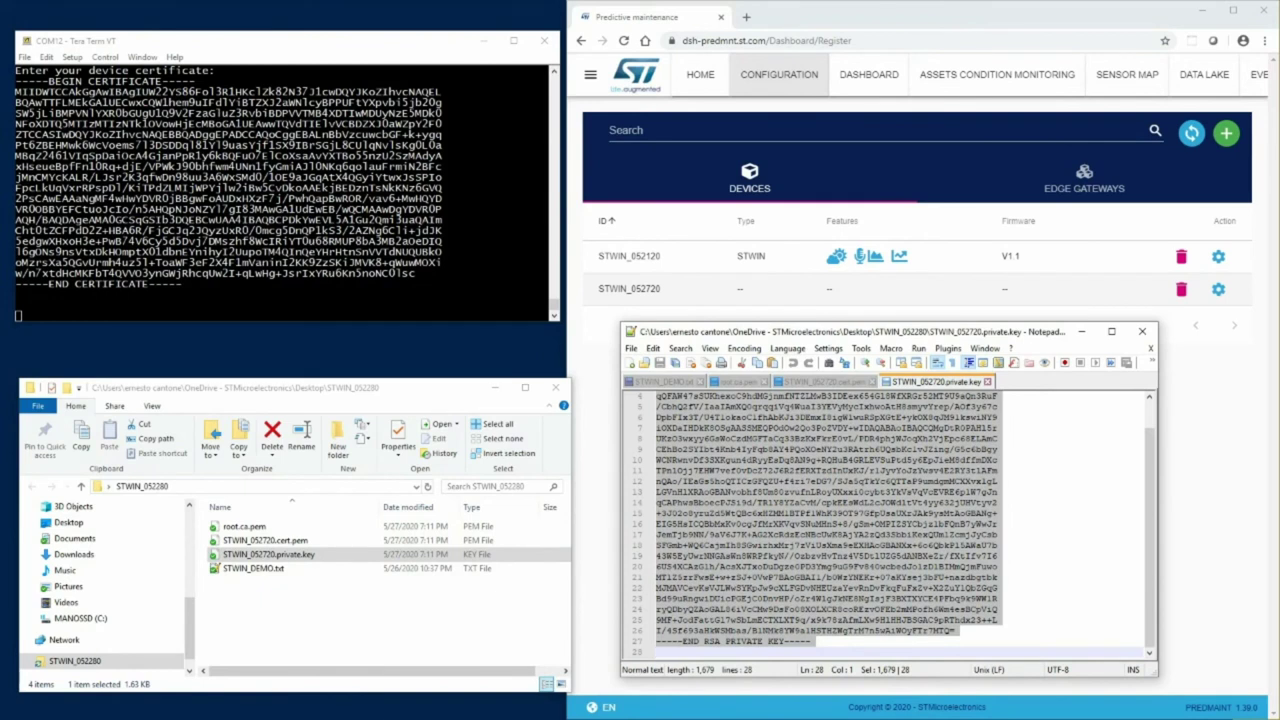
right_click(203, 330)
left_click(203, 339)
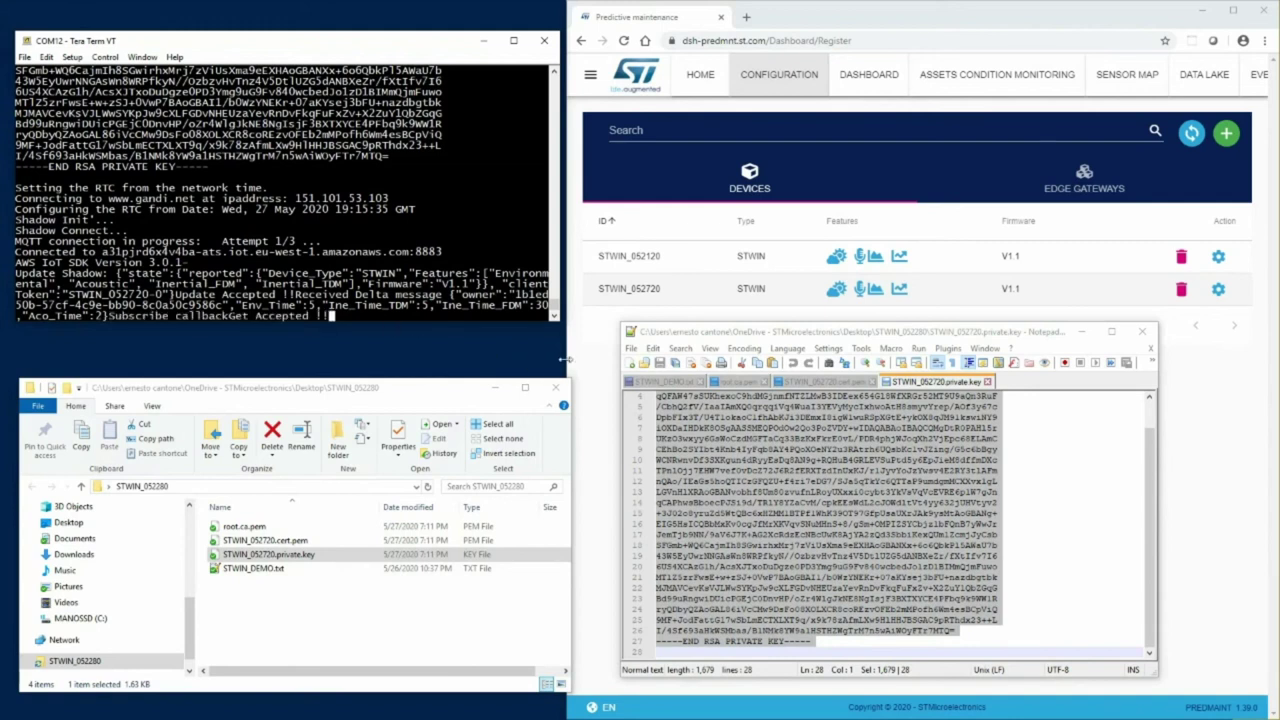
- Widen the dashboard to full screen, showing STWIN_052720 as an STWIN with firmware V1.1
left_click_drag(566, 360, 207, 360)
left_click_drag(120, 379, 2, 379)
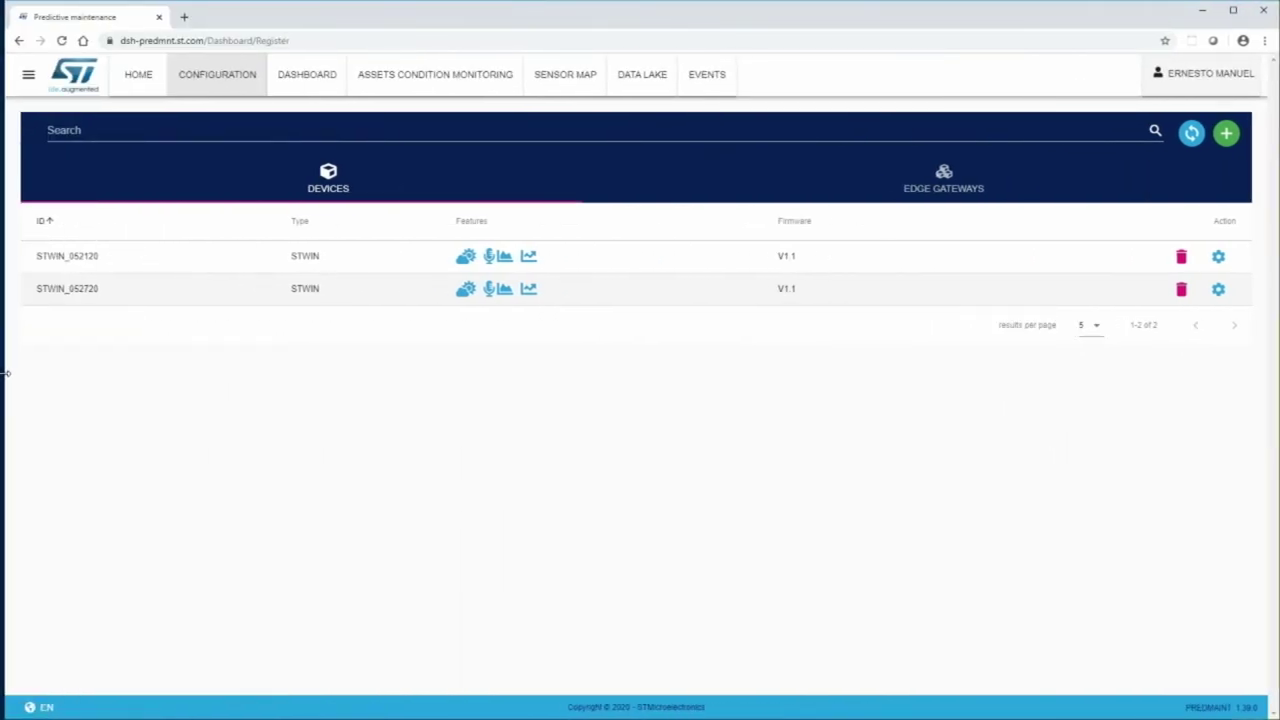
- Add STWIN_052720 and STWIN_052120 to the Dashboard page to stream their telemetry
left_click(316, 84)
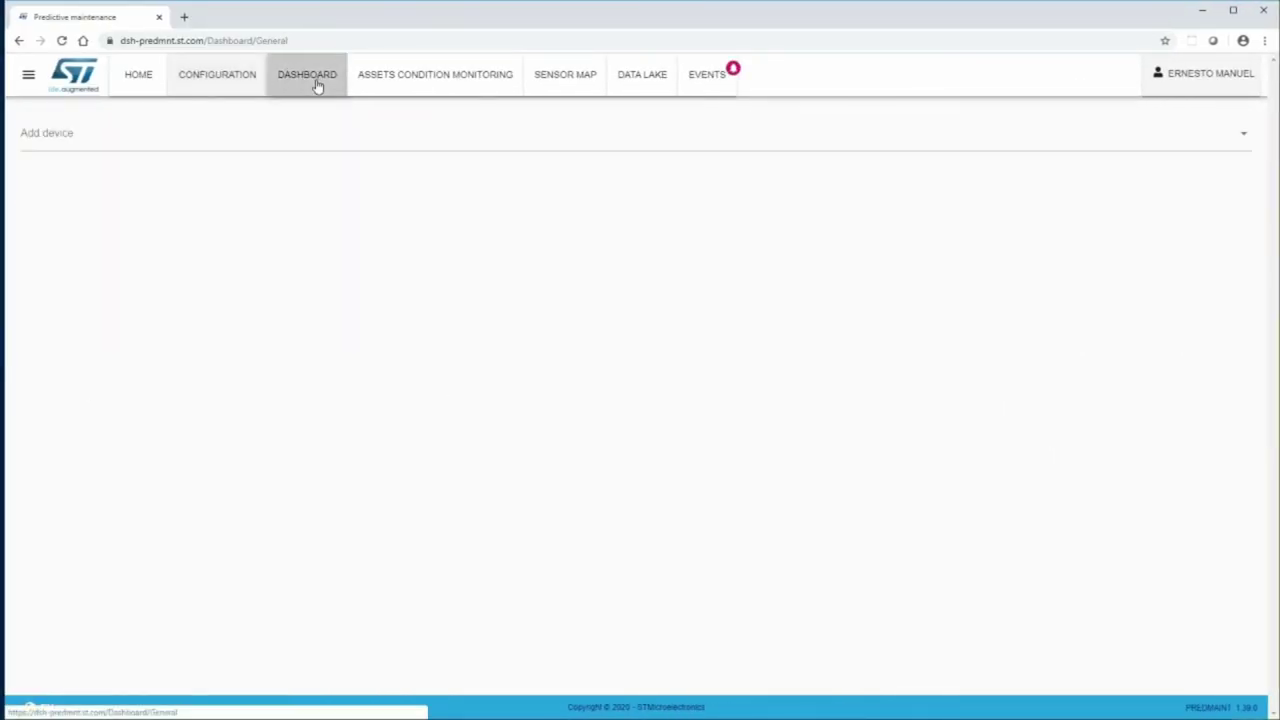
left_click(138, 131)
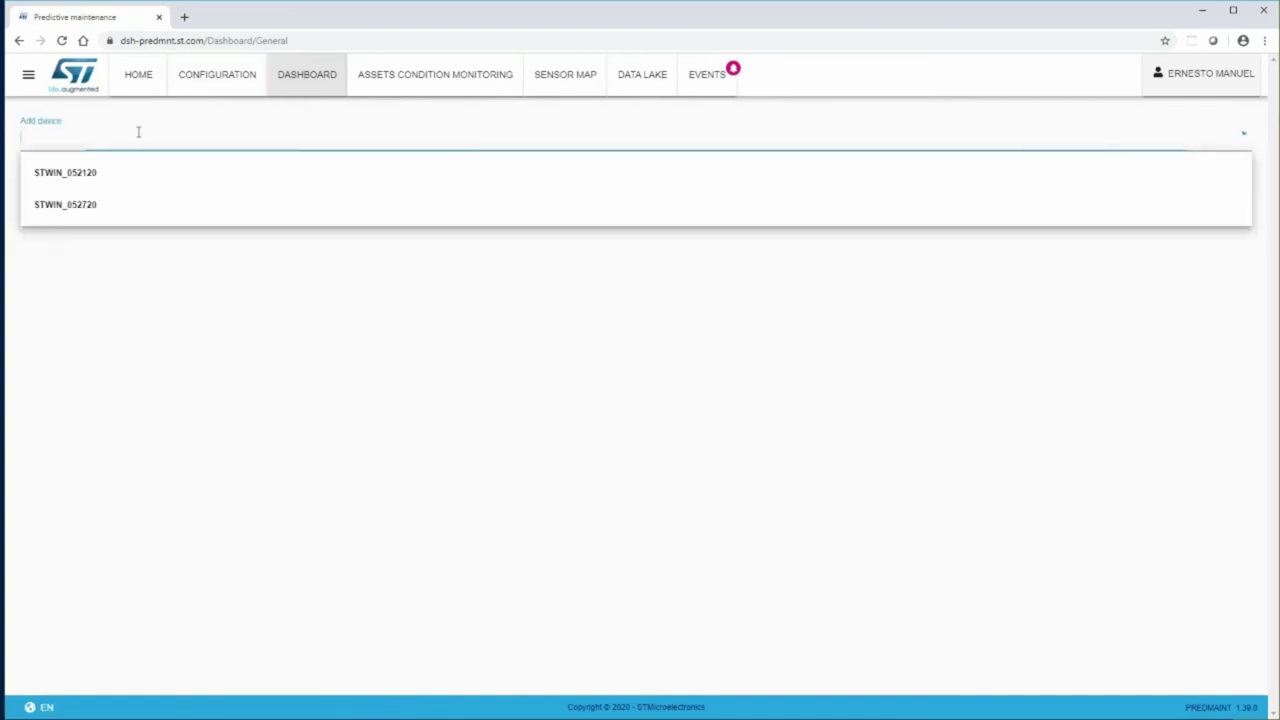
left_click(62, 207)
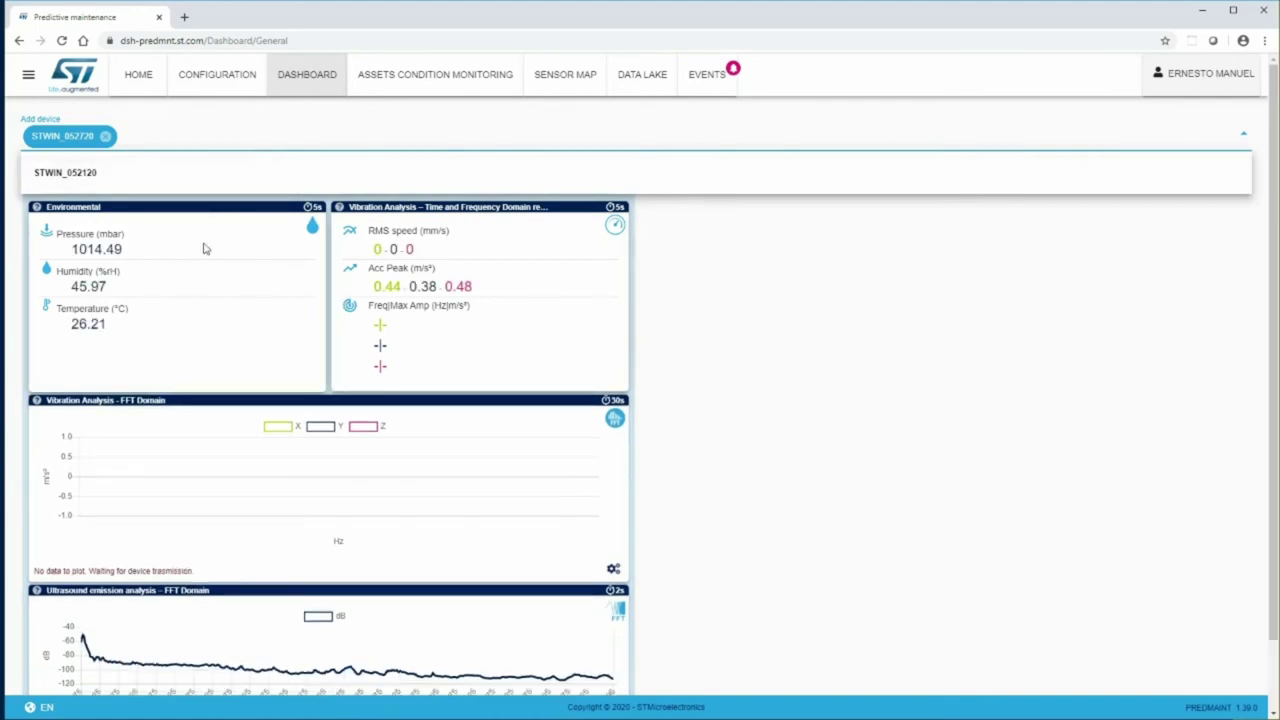
left_click(60, 175)
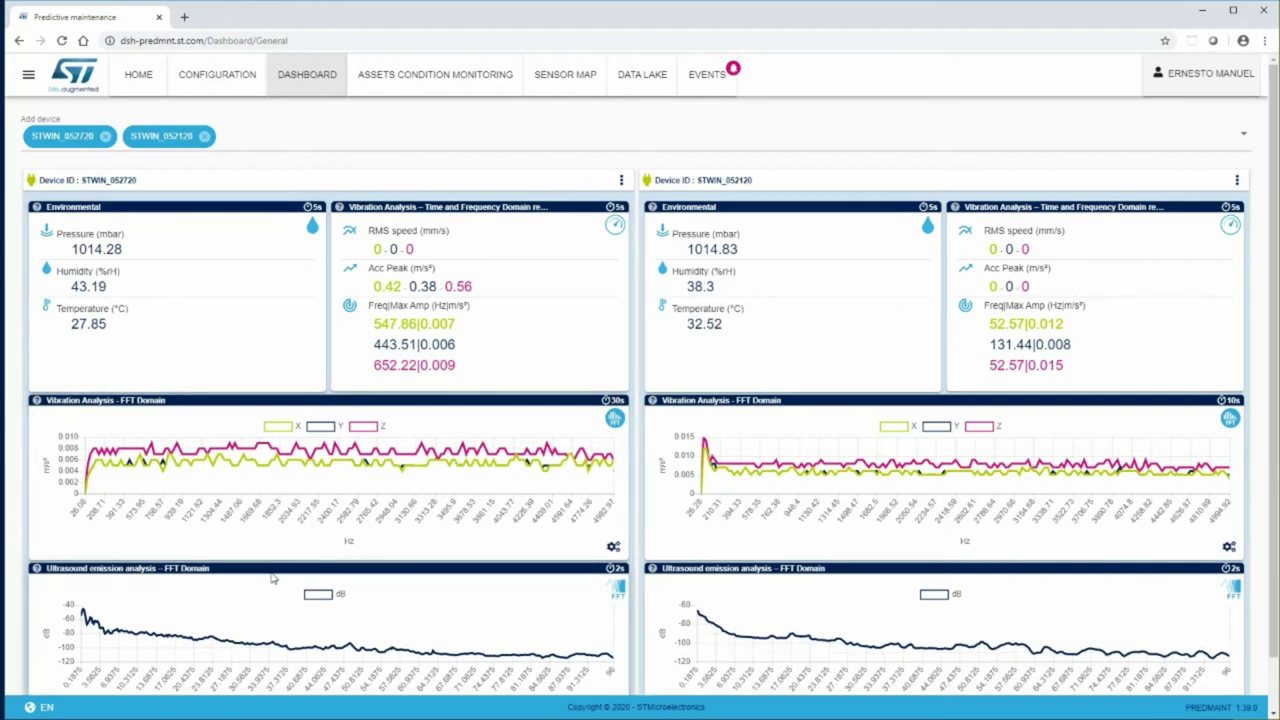
scroll(1203, 370, "down", 1)
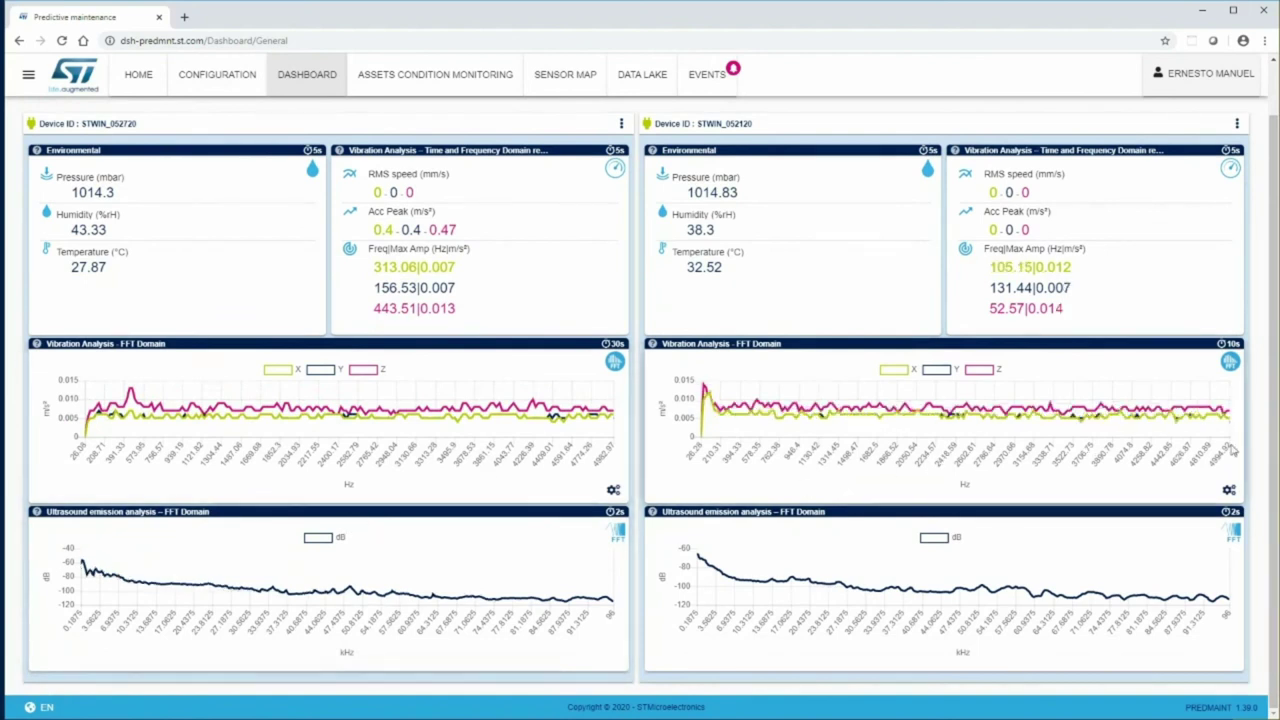
scroll(396, 122, "up", 1)
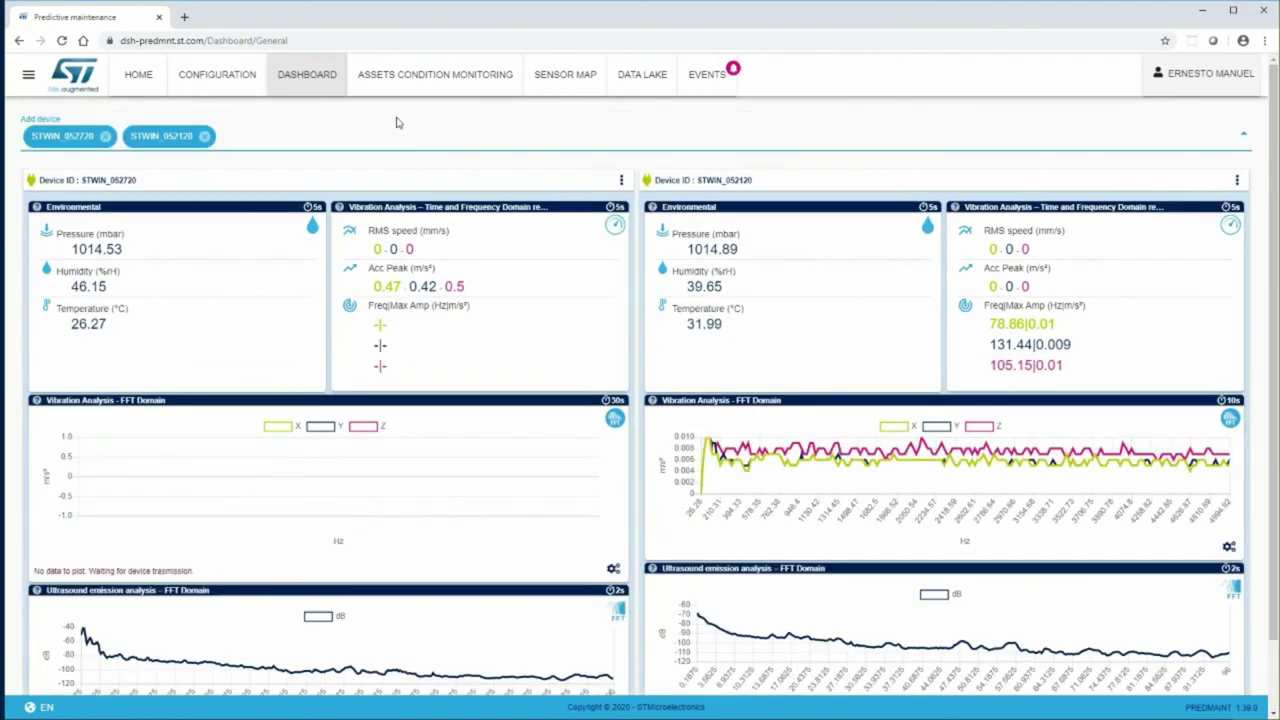
left_click(556, 85)
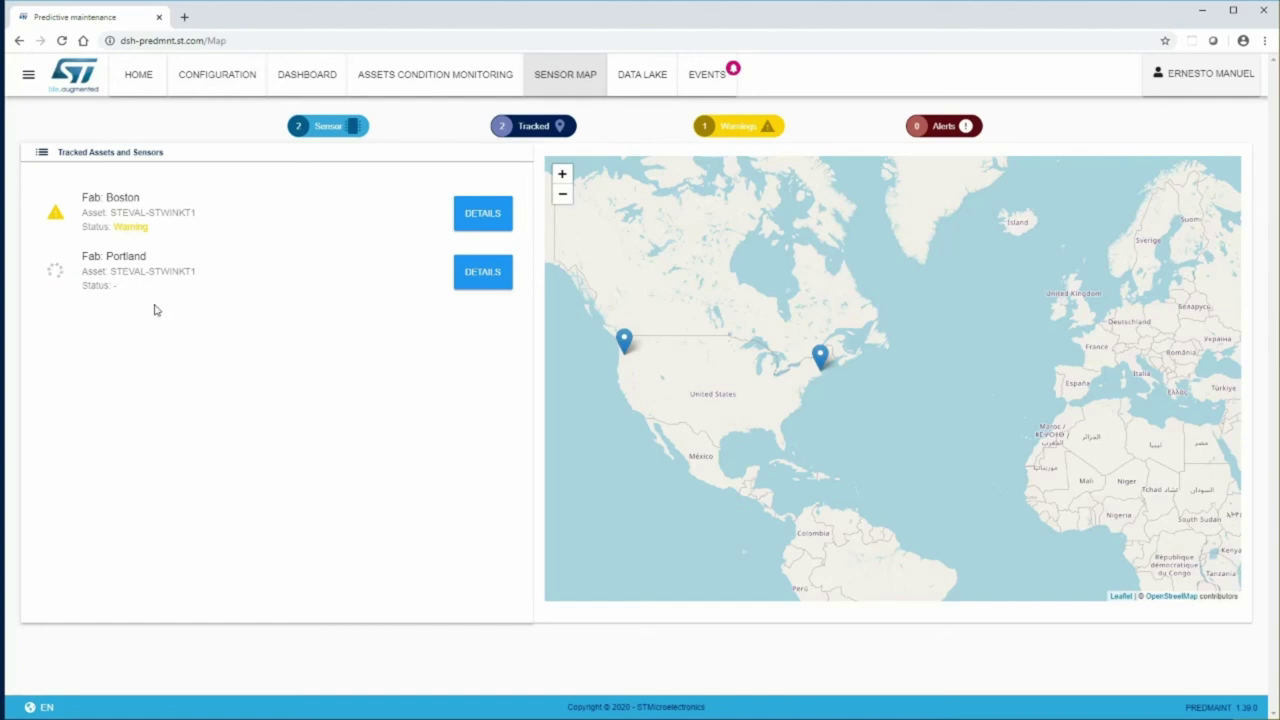
left_click(424, 84)
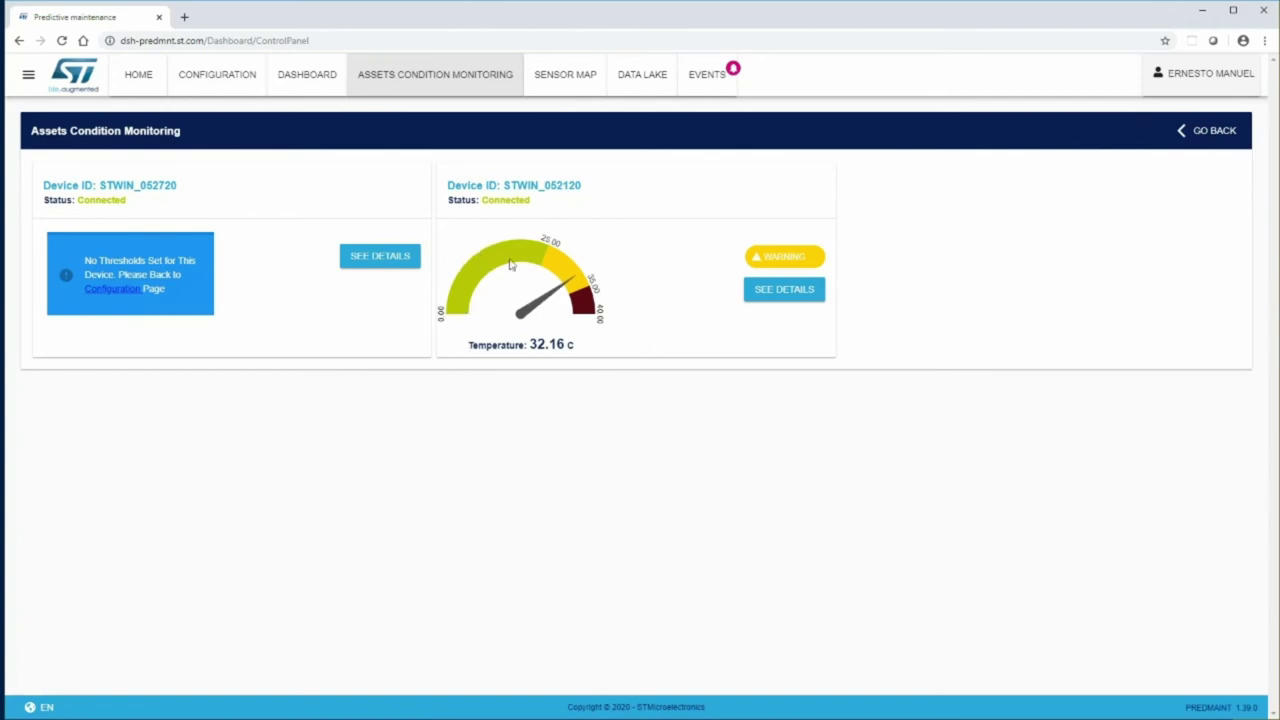
left_click(290, 88)
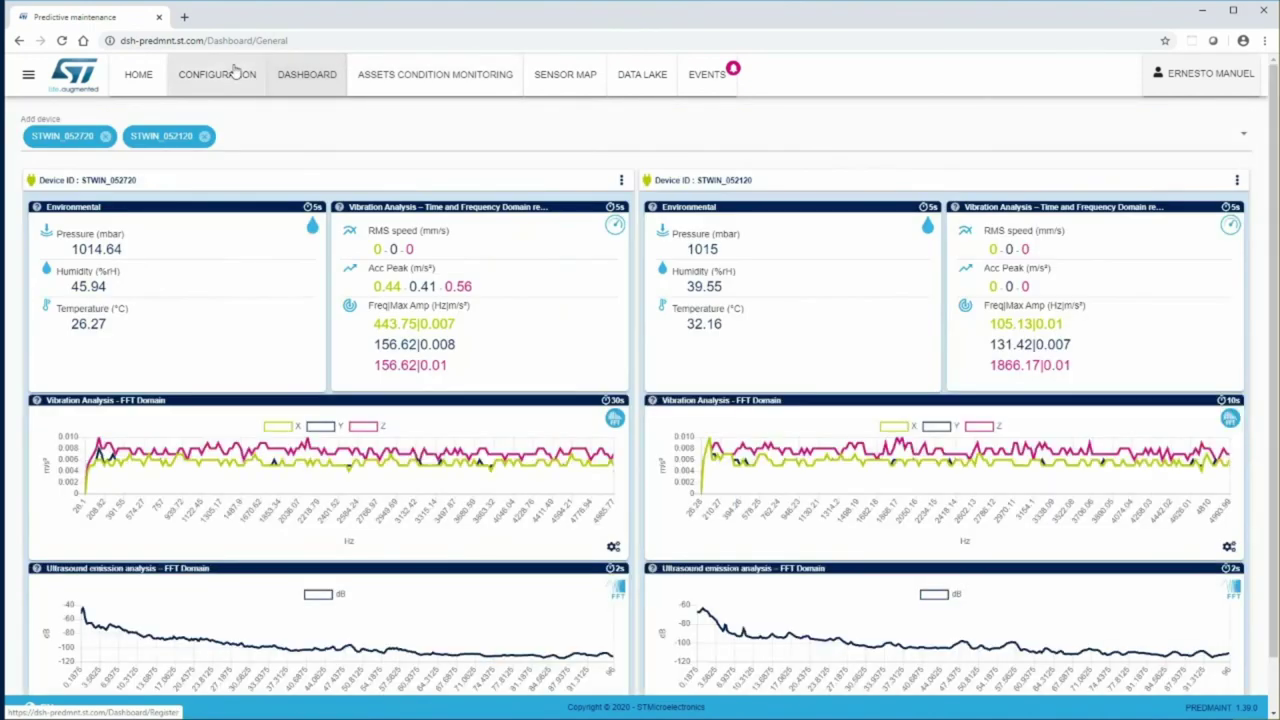
- Open STWIN_052720's Cloud event settings and choose Temperature (C) as the measure
left_click(234, 72)
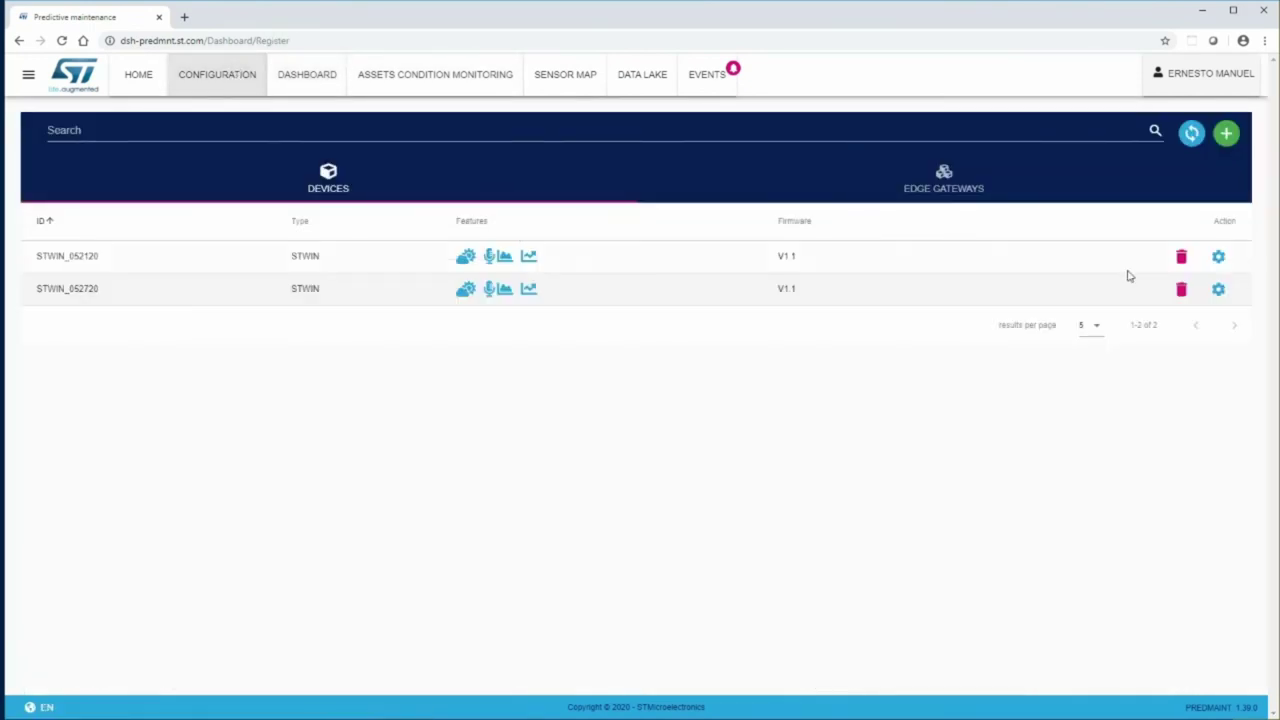
left_click(1221, 289)
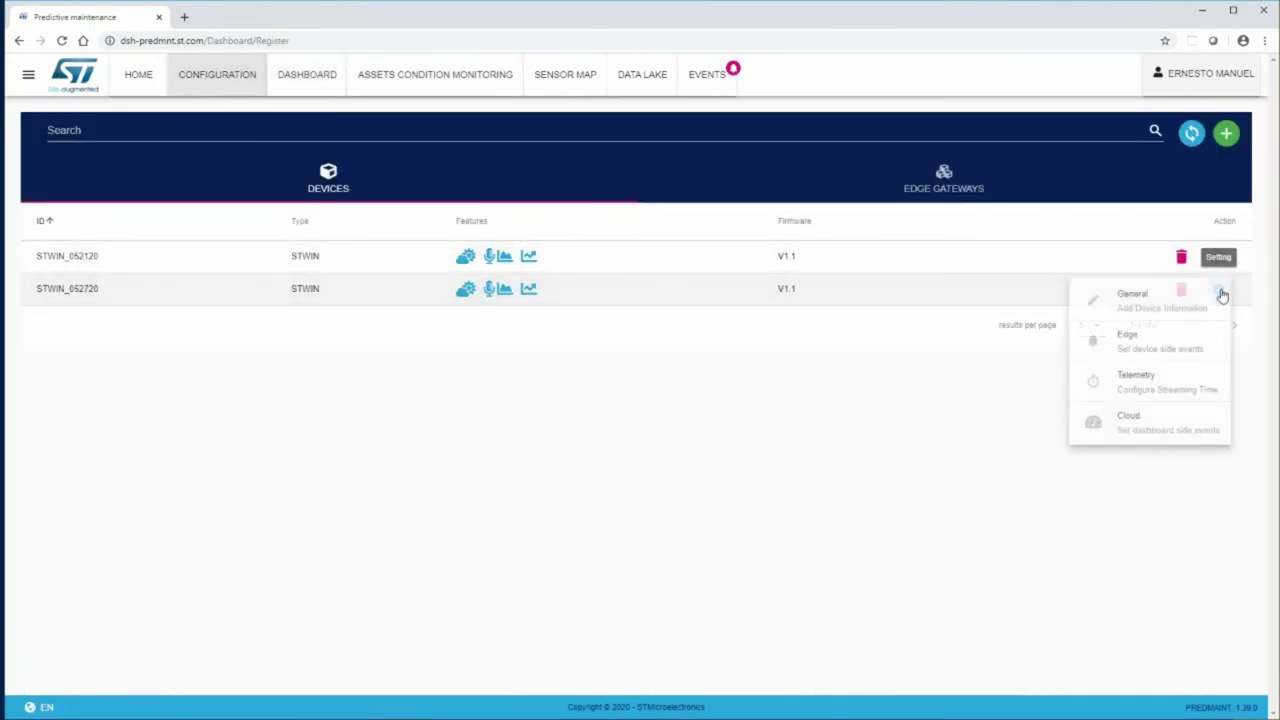
left_click(1125, 423)
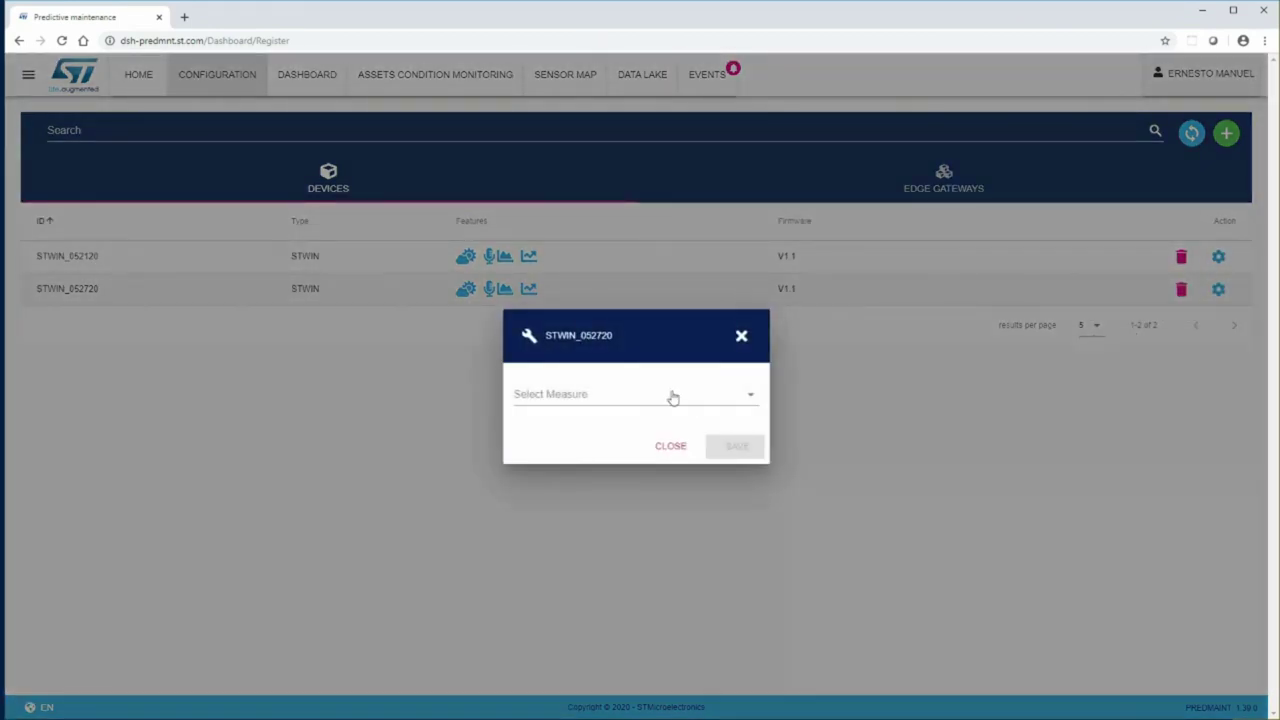
left_click(640, 401)
left_click(570, 406)
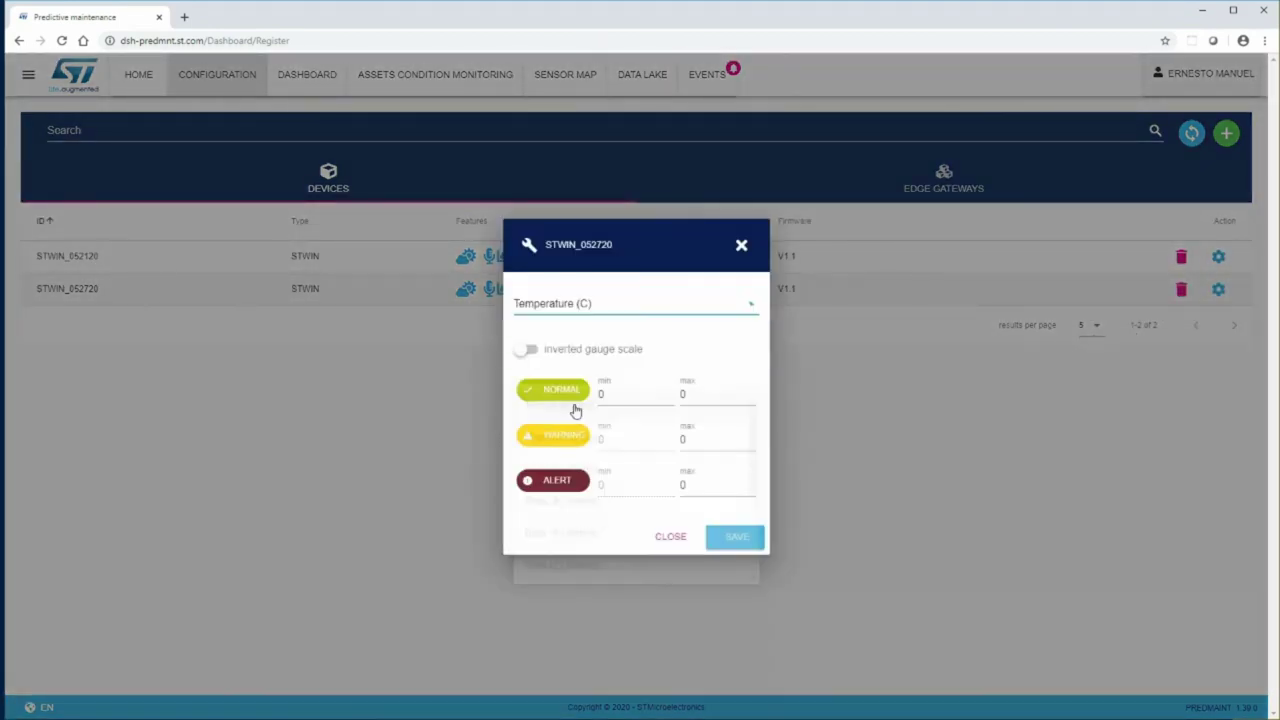
- Set the normal, warning and alert maxima to 25, 35 and 40, and save
left_click(711, 393)
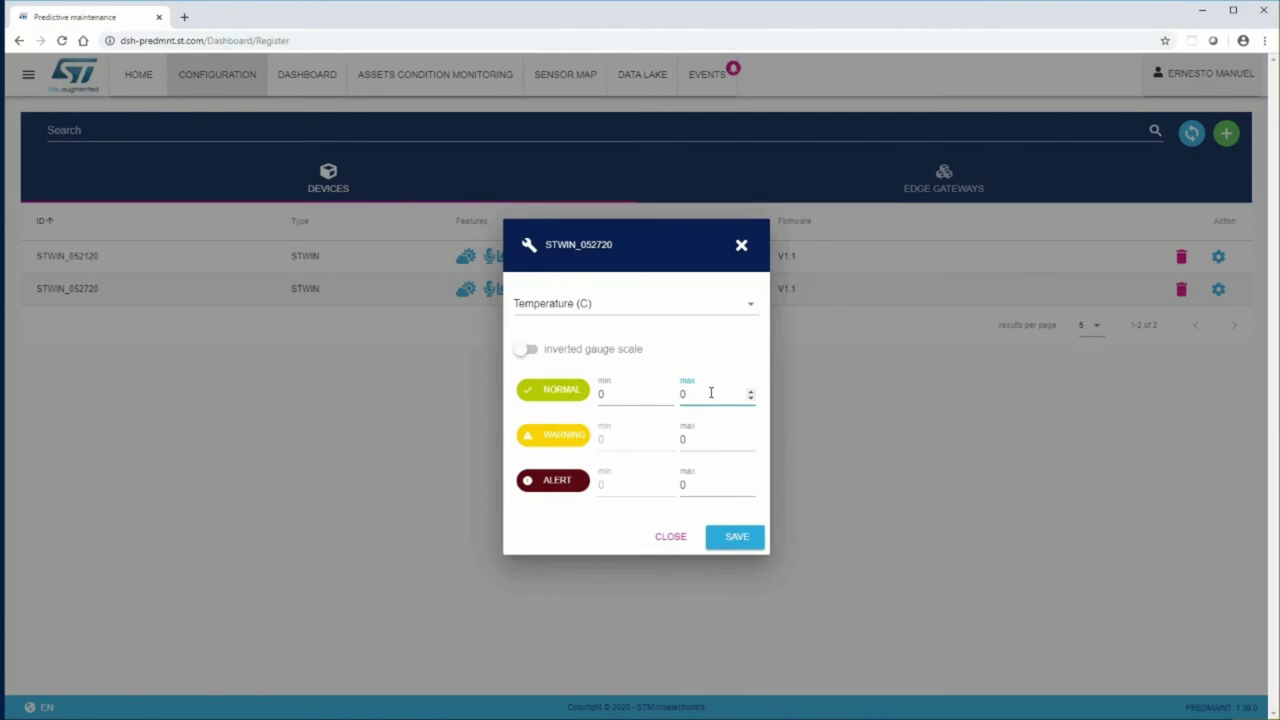
type("25")
left_click_drag(700, 394, 666, 396)
type("25")
type("35")
left_click(714, 490)
type("40")
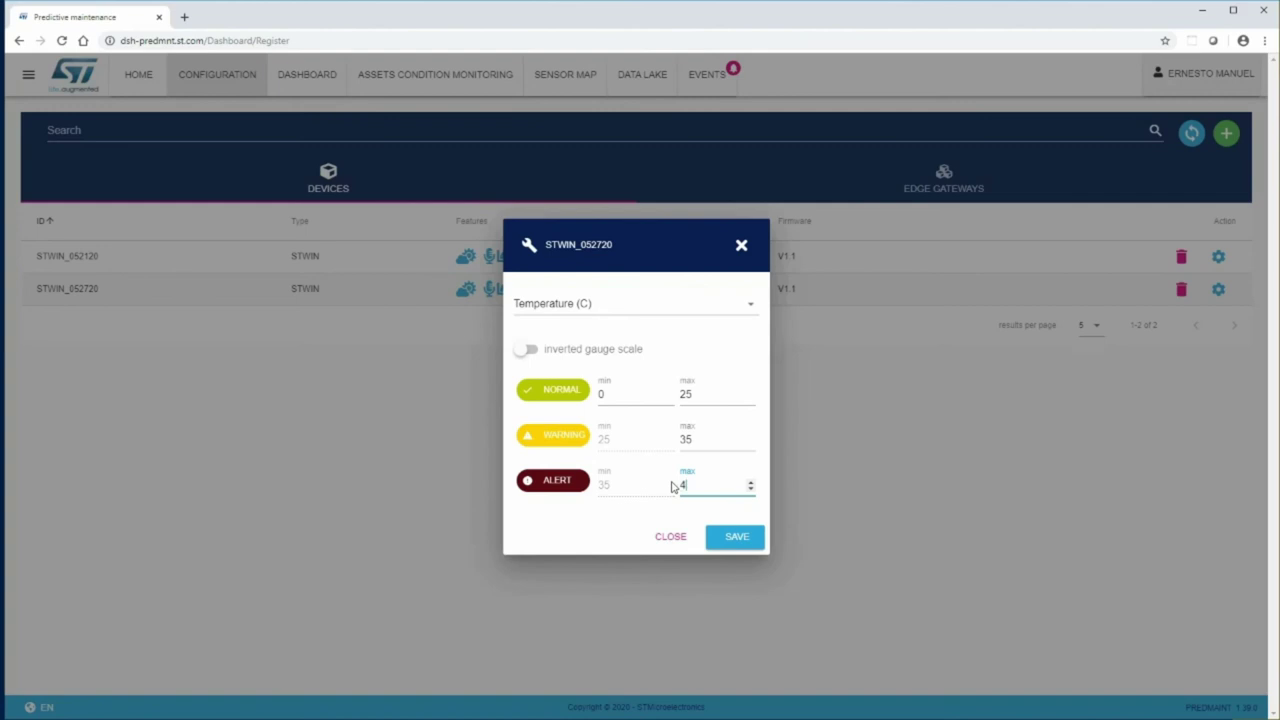
left_click(731, 540)
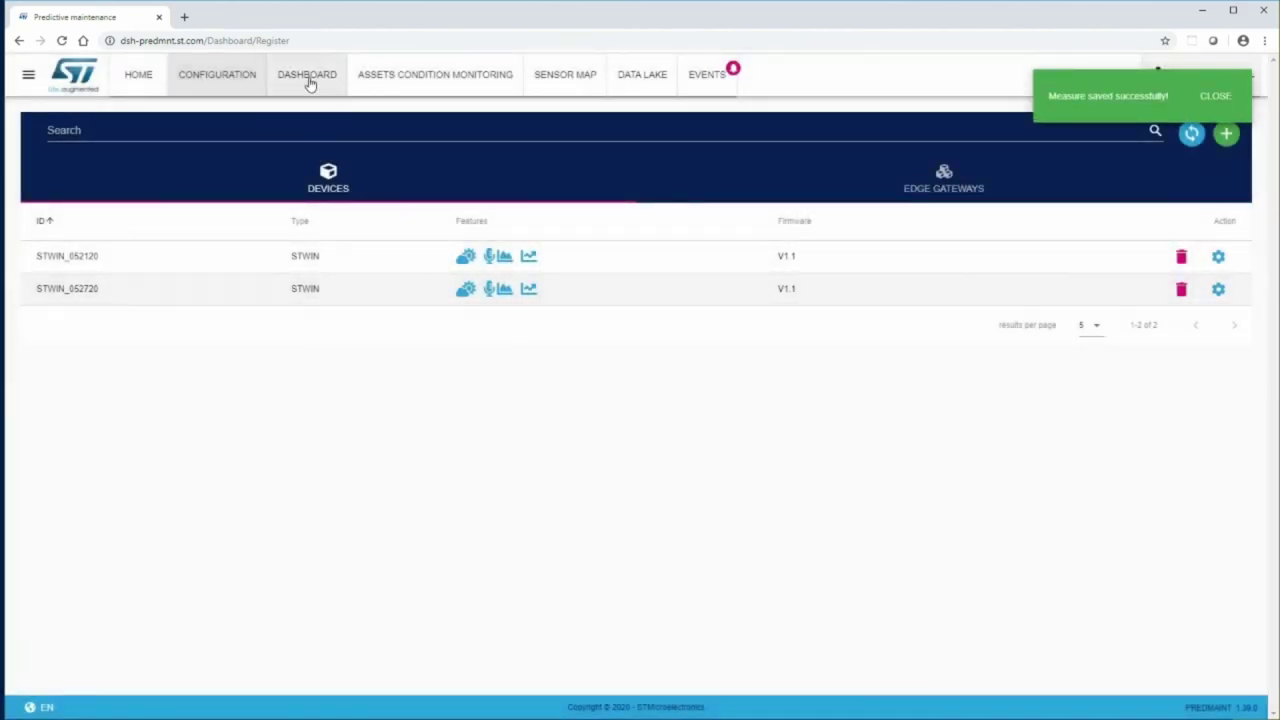
- Review both devices' temperature gauges, then view the sensor map with Boston and Portland in Warning
left_click(378, 78)
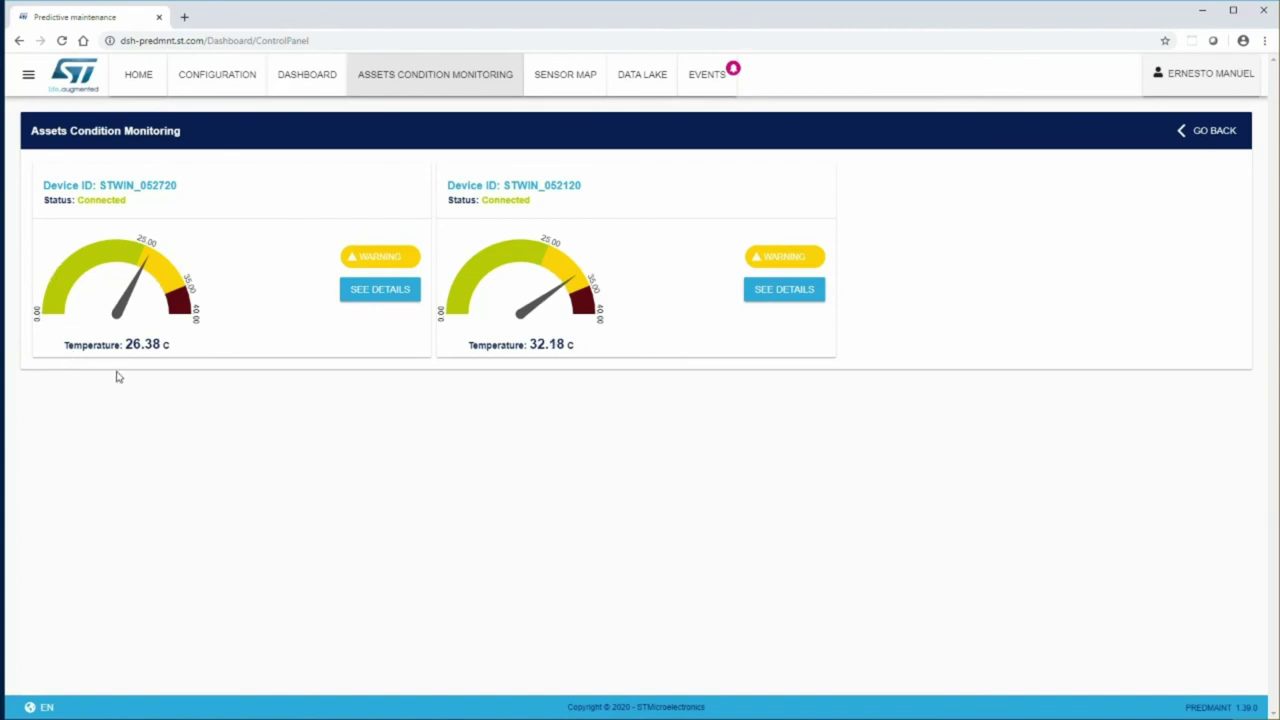
left_click(567, 85)
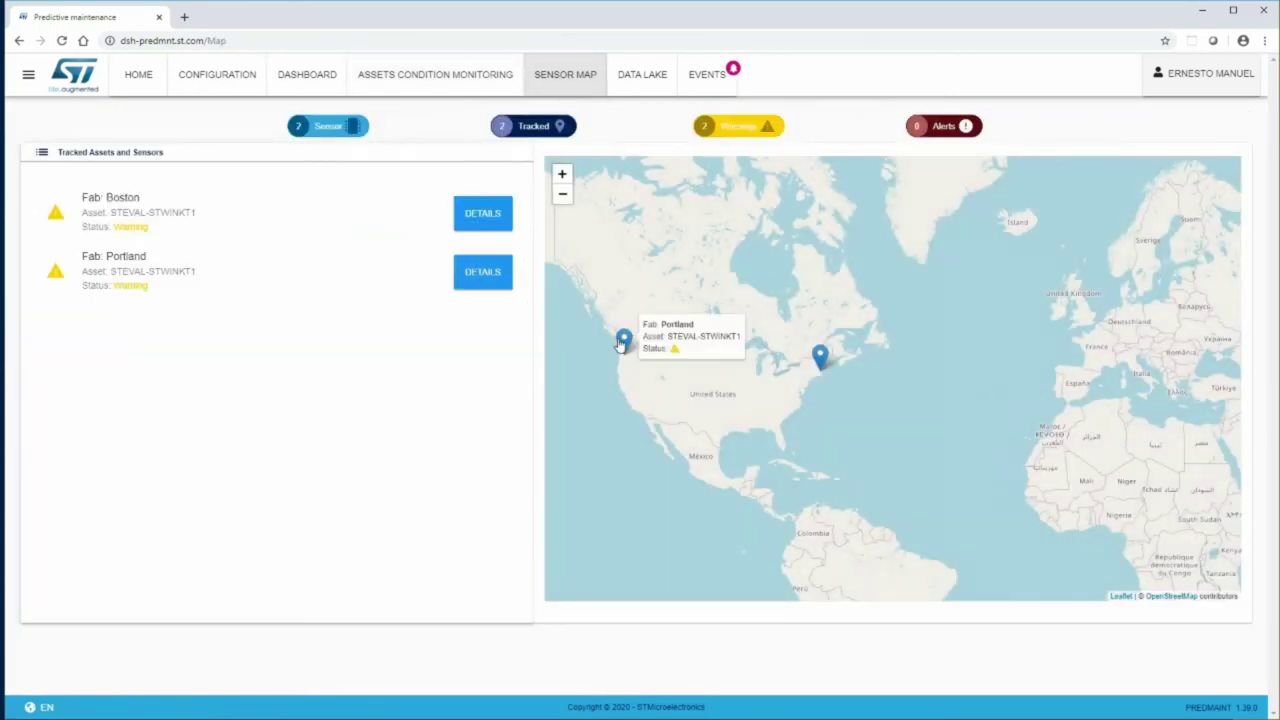
mouse_move(821, 359)
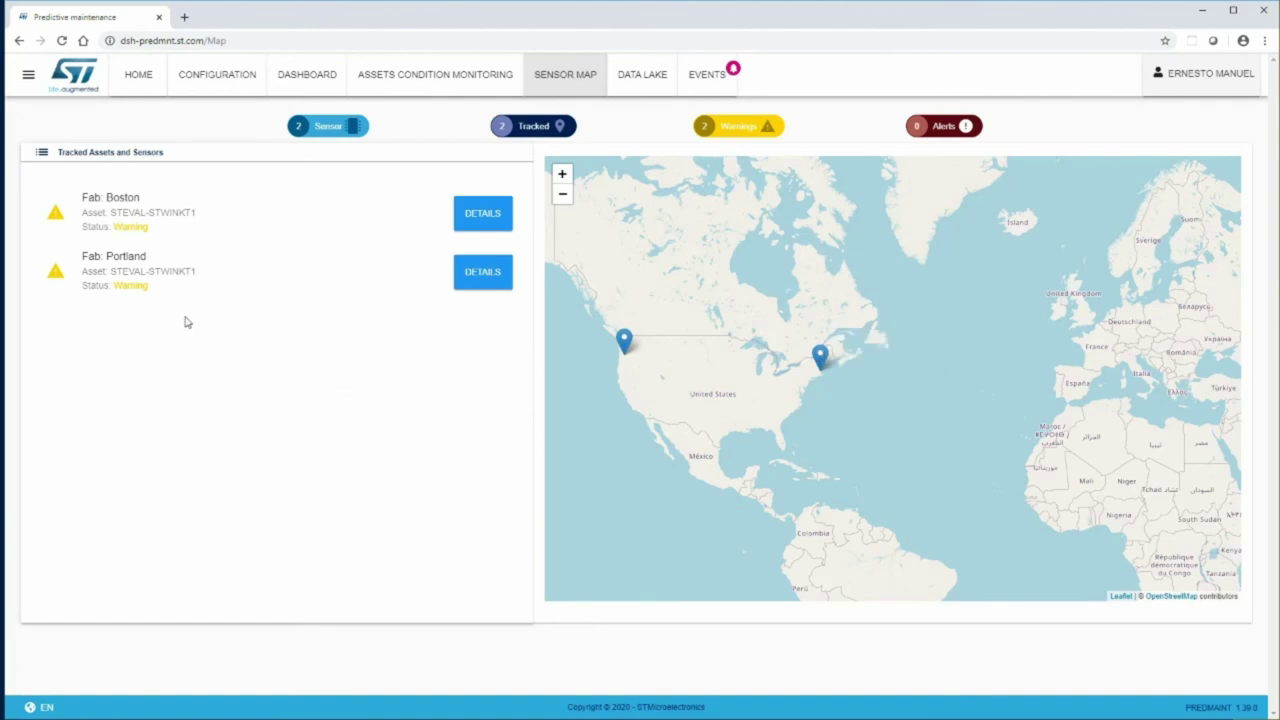
- On Data Lake, select devices STWIN_052120 and STWIN_052720 and the Last 6 months period
left_click(643, 88)
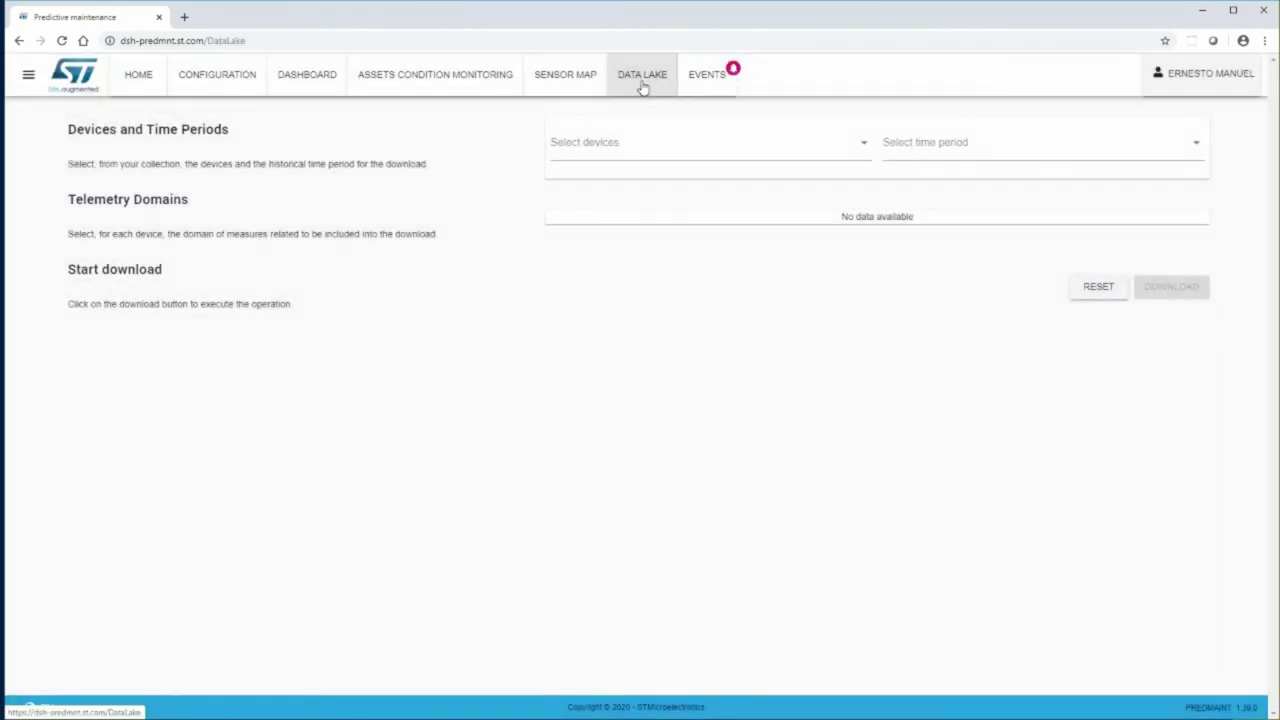
left_click(626, 149)
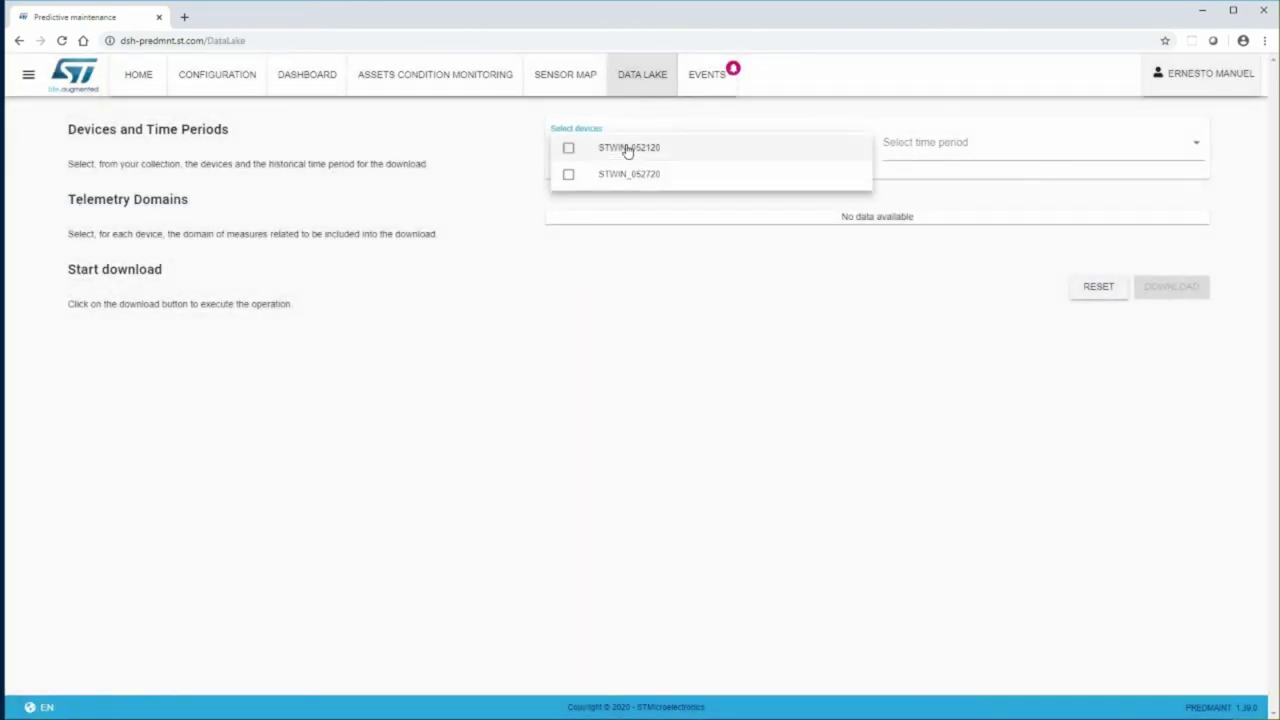
left_click(567, 151)
left_click(568, 174)
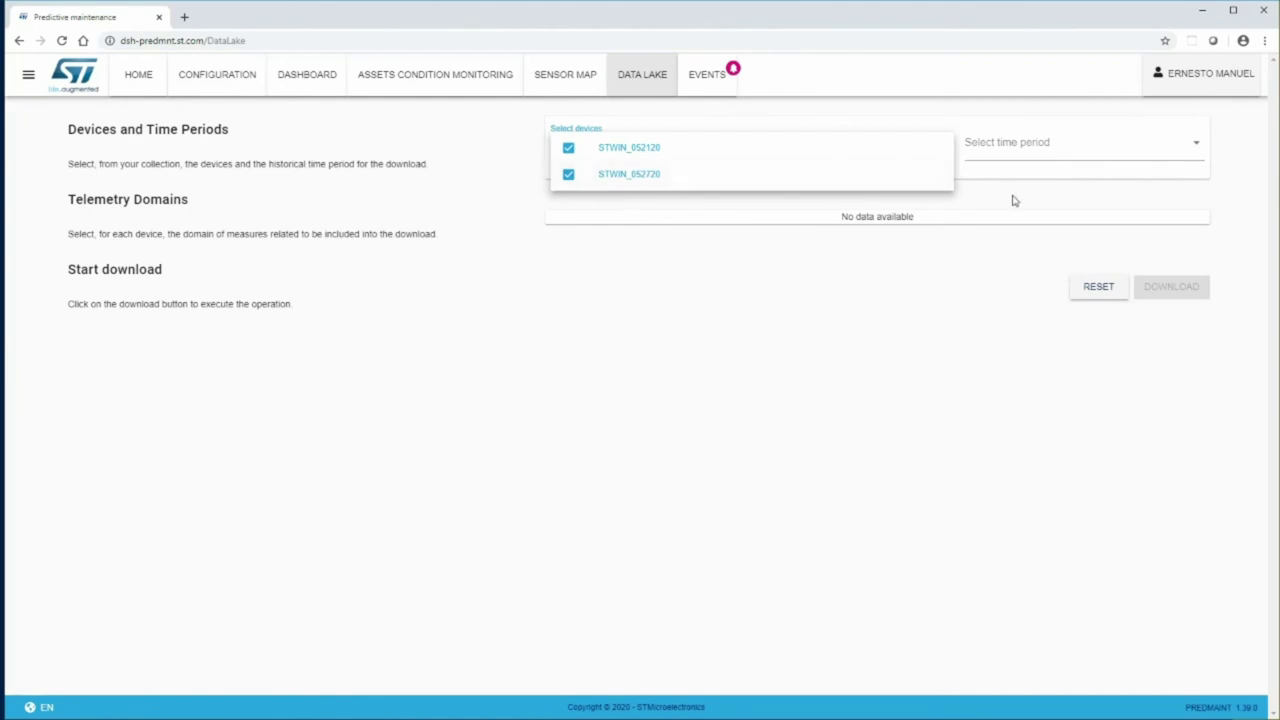
left_click(1031, 150)
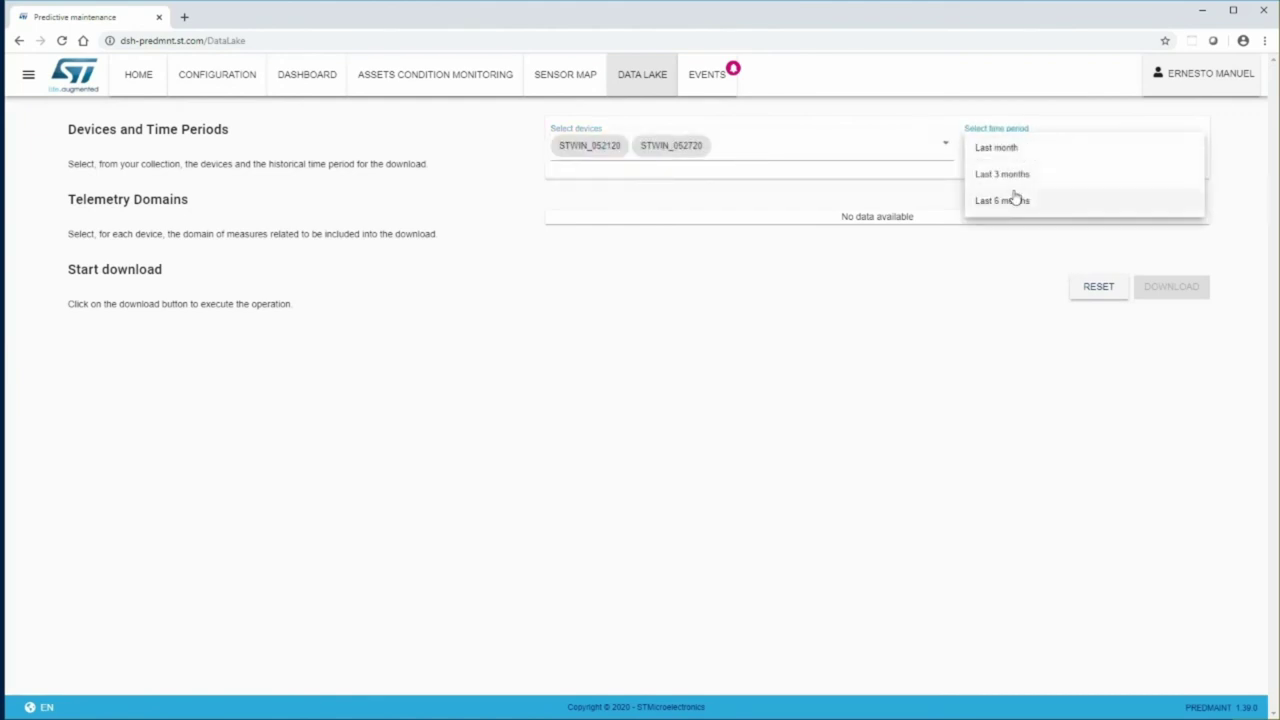
left_click(1014, 200)
- Include Environmental, Acoustic, FDM and TDM data for both devices and download the export
left_click(571, 242)
left_click(571, 268)
left_click(571, 295)
left_click(571, 321)
left_click(754, 321)
left_click(754, 295)
left_click(754, 268)
left_click(754, 242)
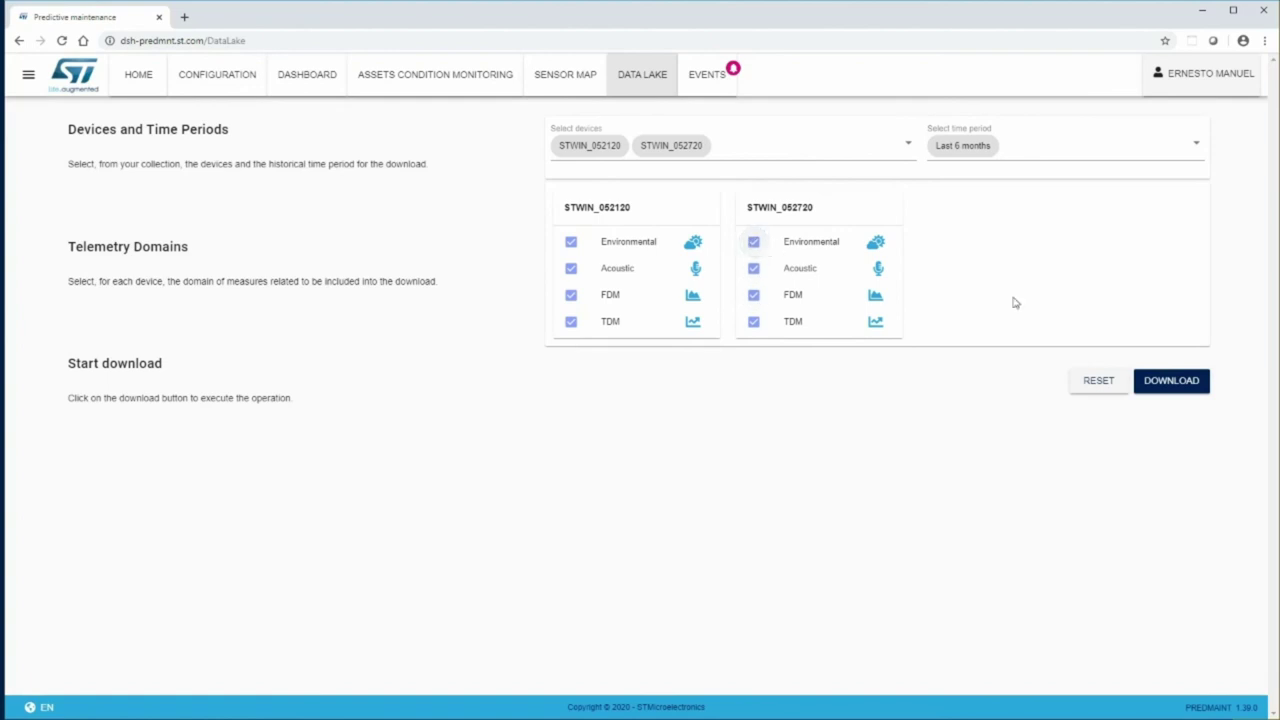
left_click(1167, 381)
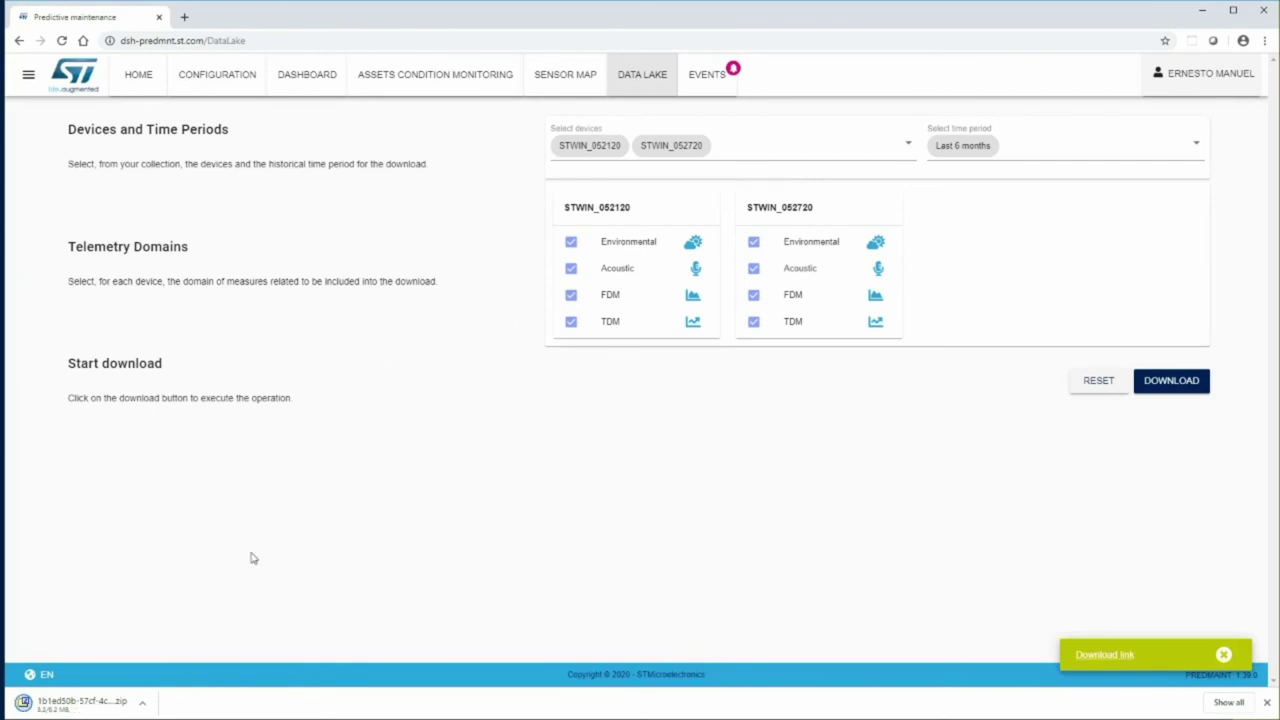
left_click(92, 705)
double_click(130, 215)
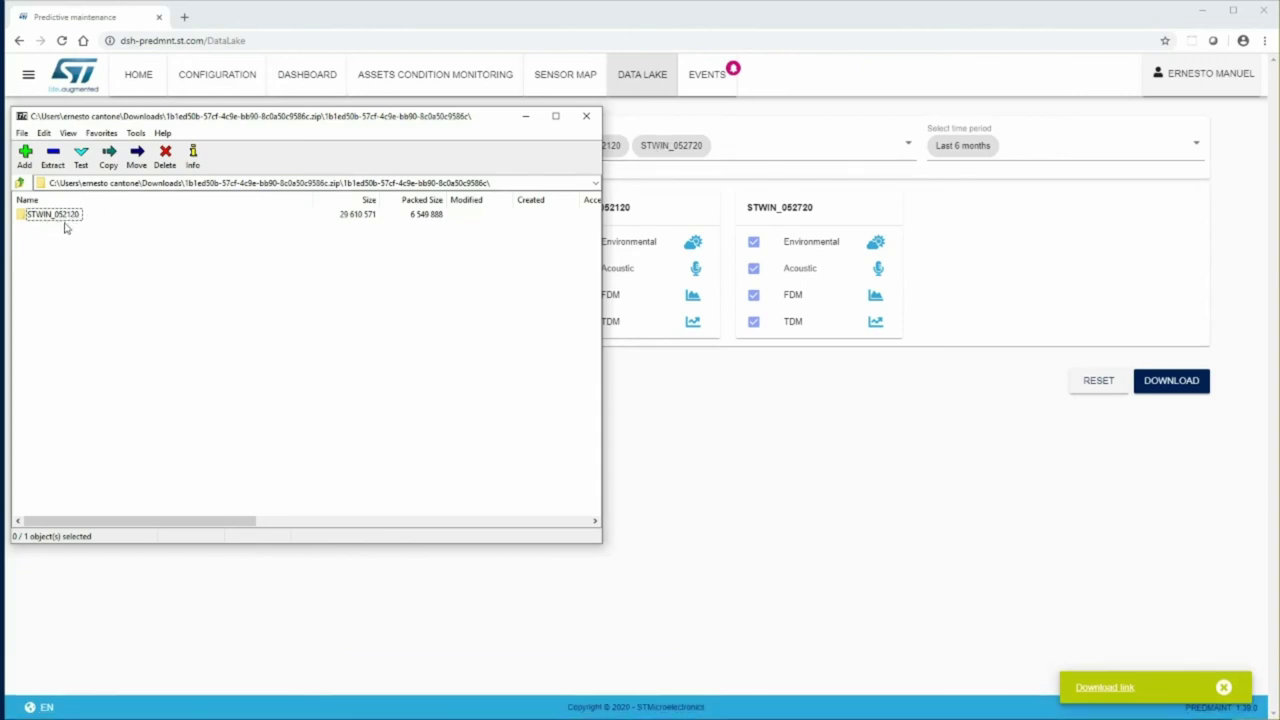
double_click(68, 220)
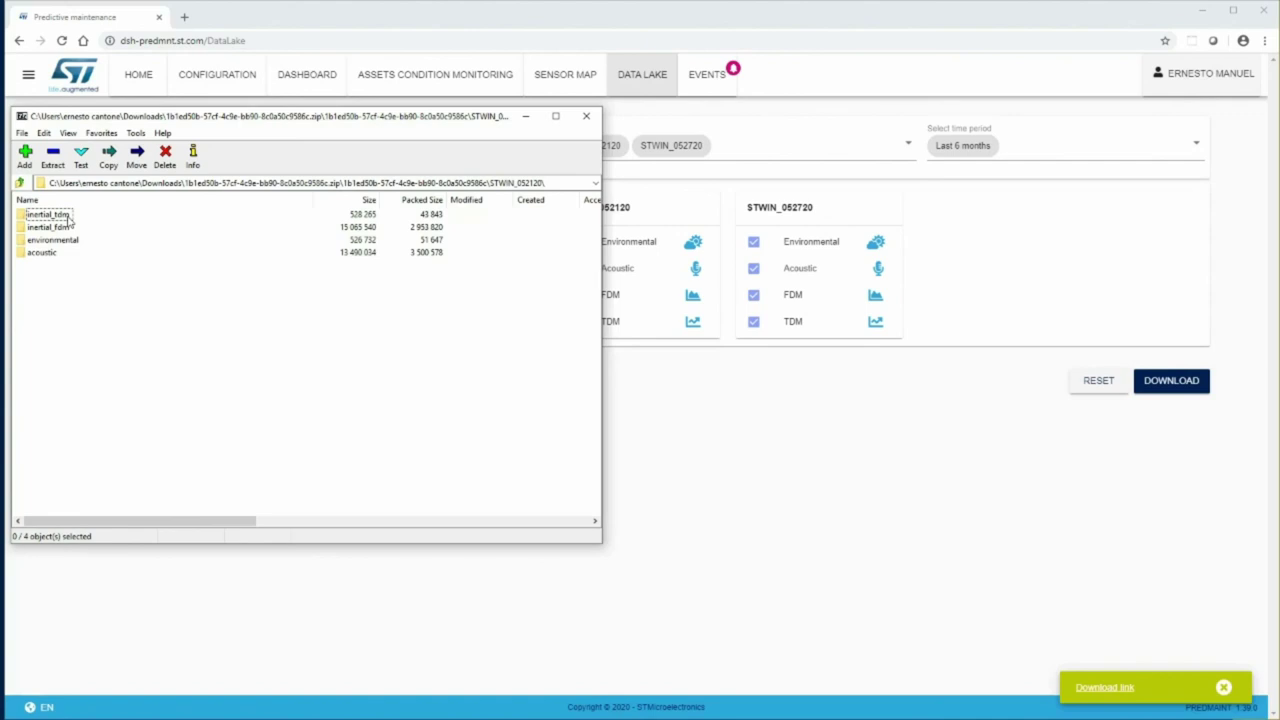
double_click(58, 241)
double_click(30, 218)
double_click(30, 218)
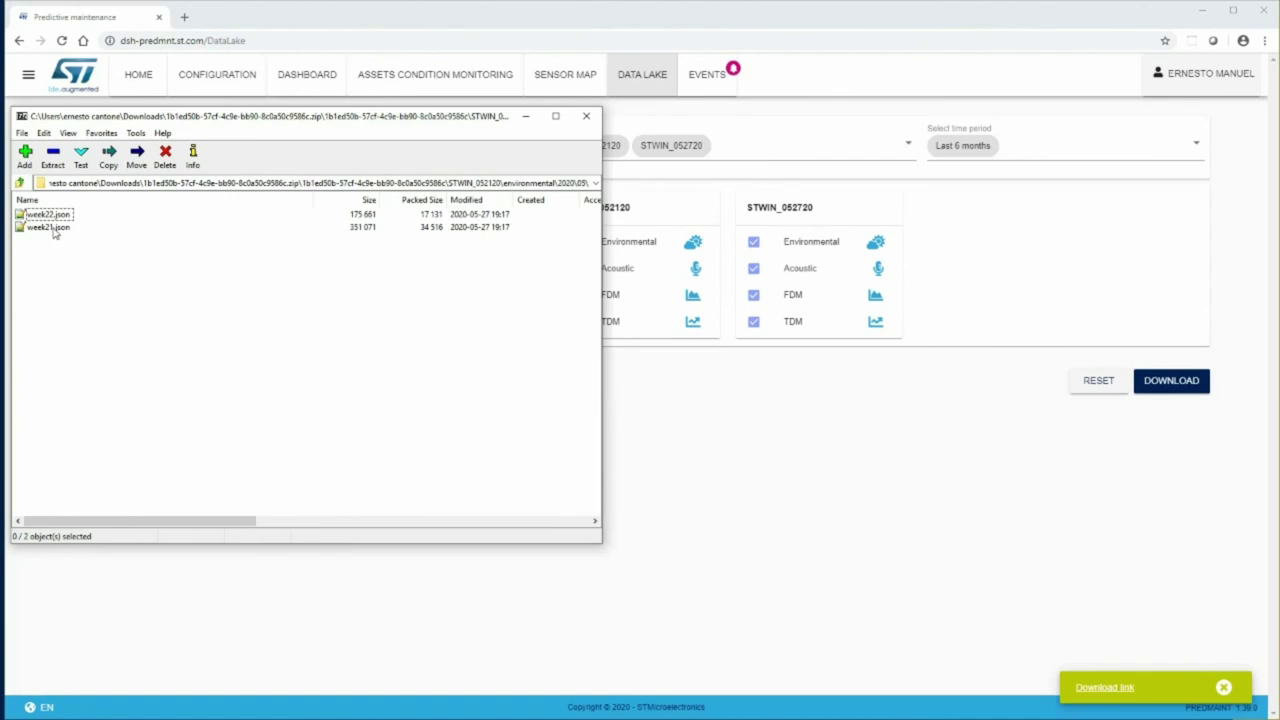
left_click(48, 231)
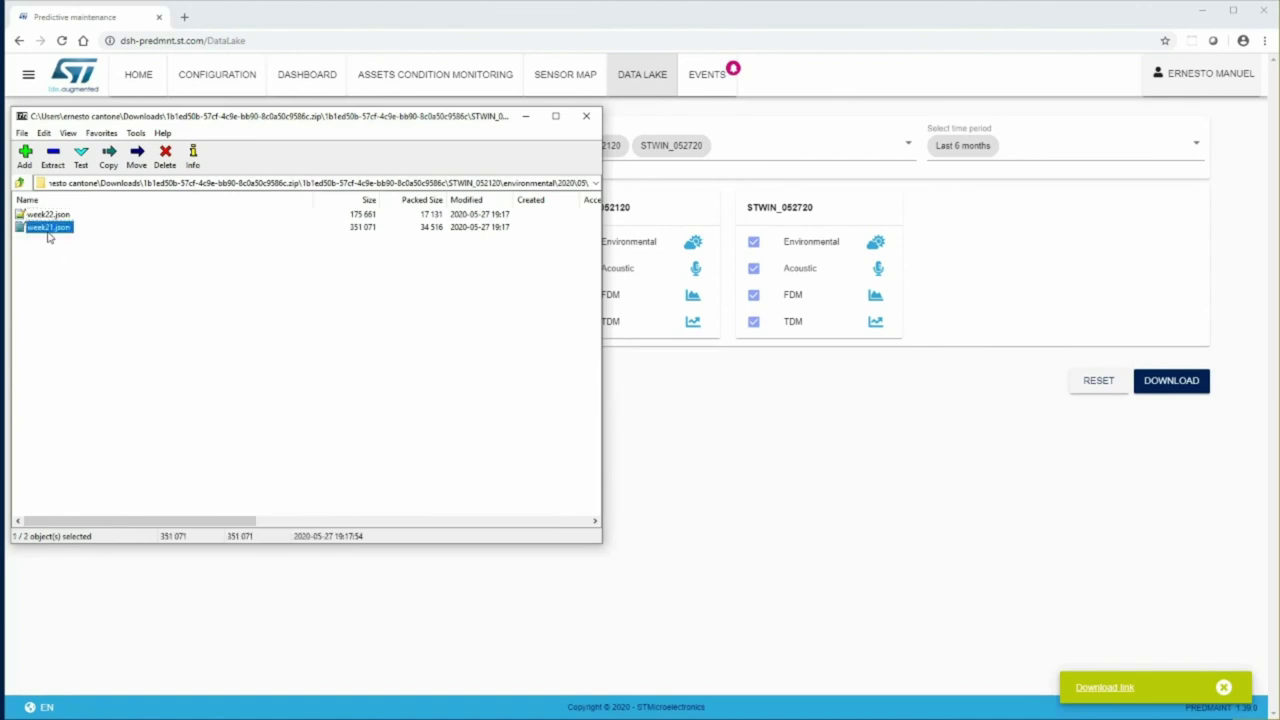
double_click(48, 229)
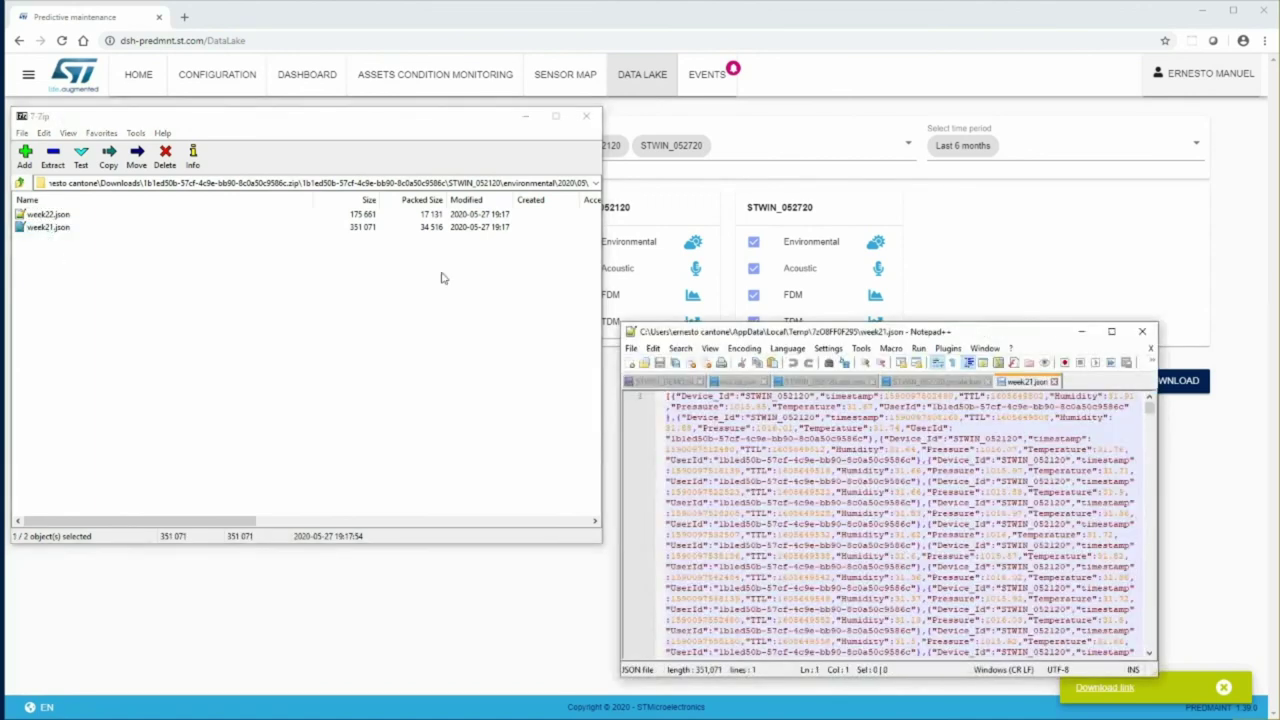
left_click_drag(625, 325, 150, 110)
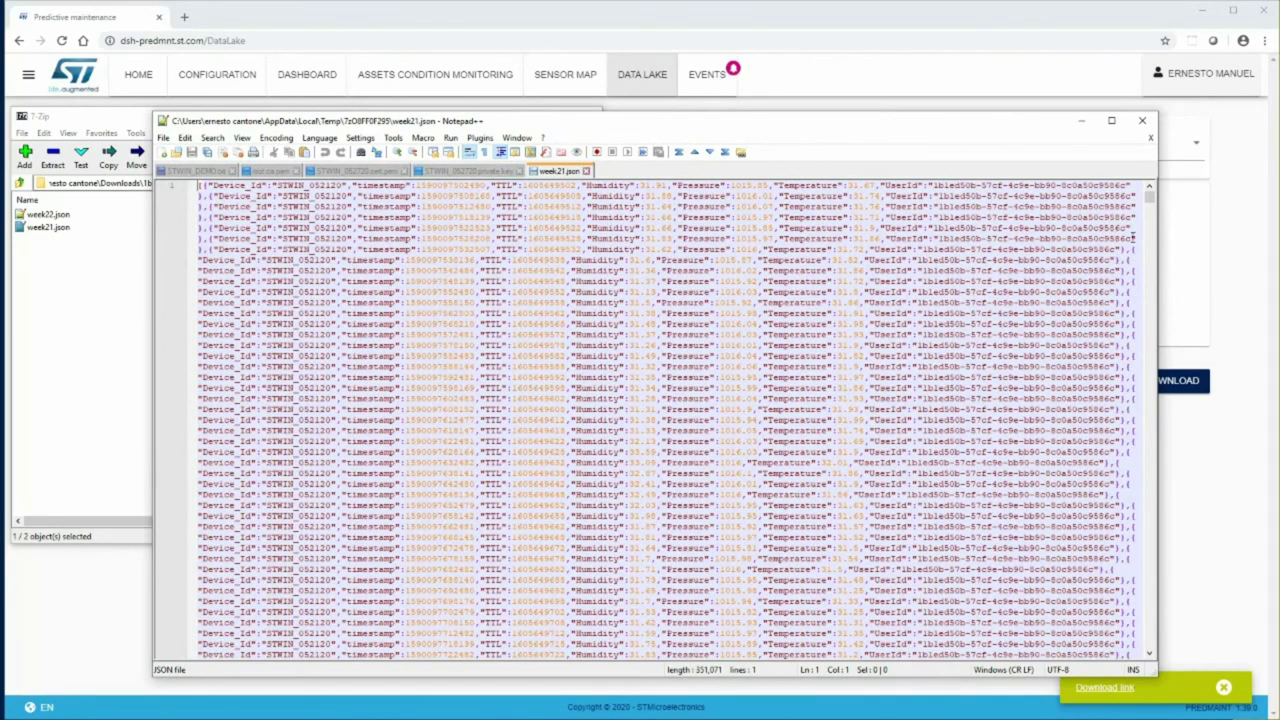
left_click_drag(1150, 196, 1108, 175)
left_click(1080, 120)
left_click(528, 118)
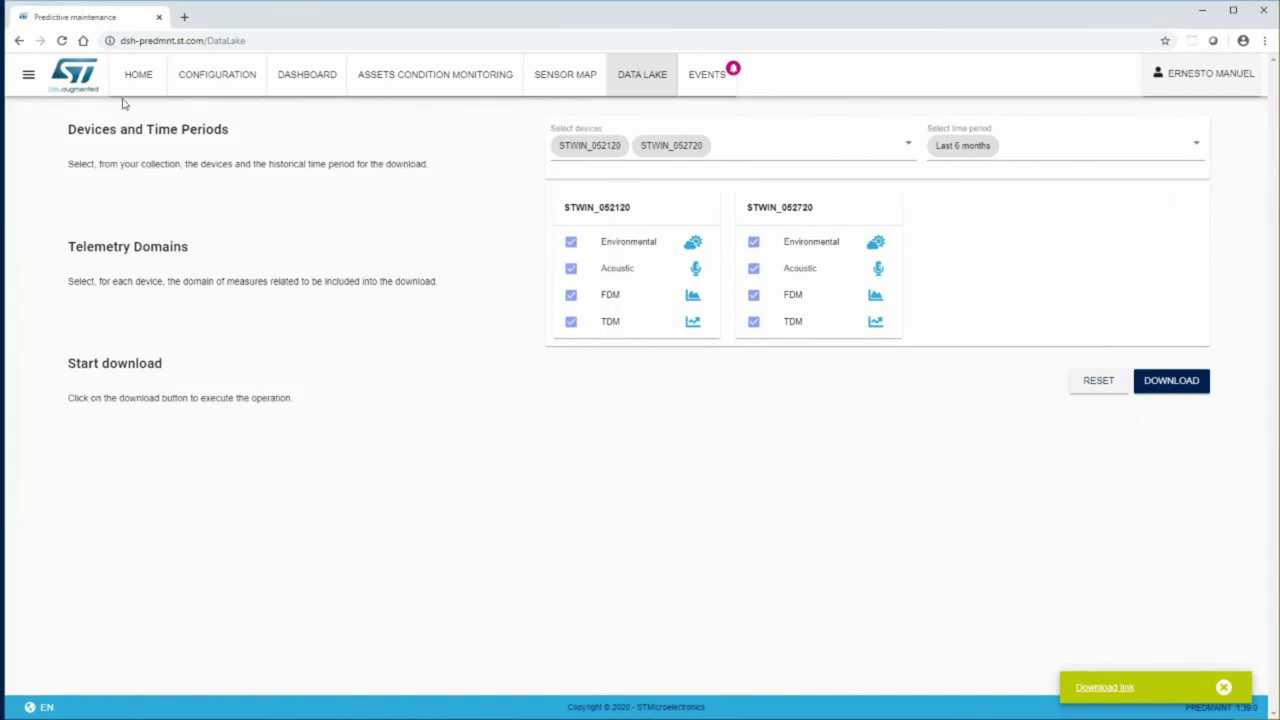
- Return to the dashboard home page, then advance the presentation to slide 36 on FP-CLD-AZURE1
left_click(138, 86)
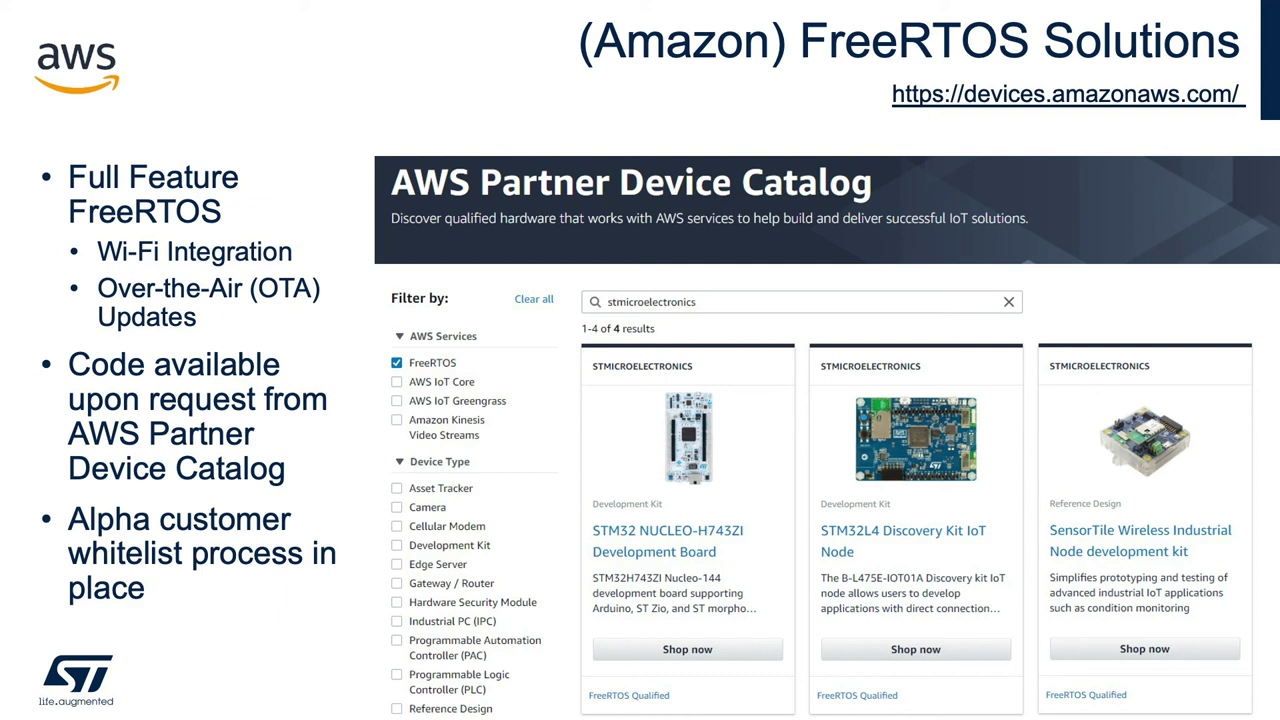
key("Right")
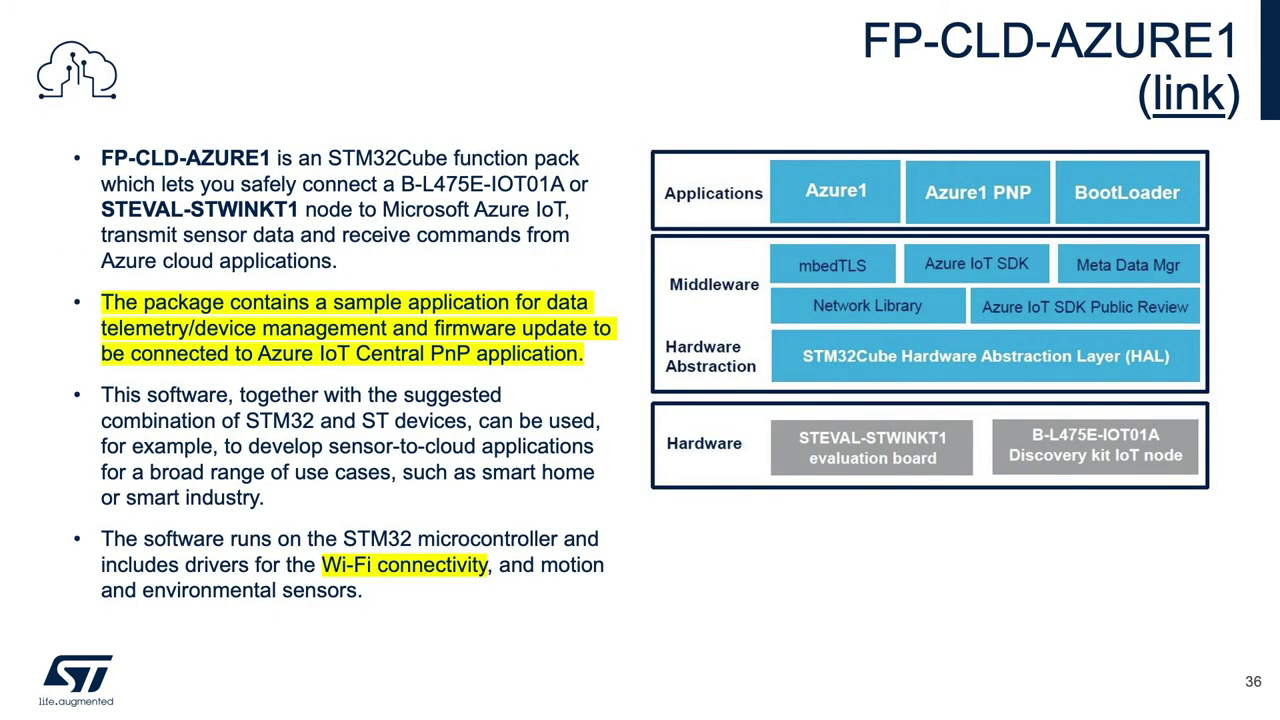